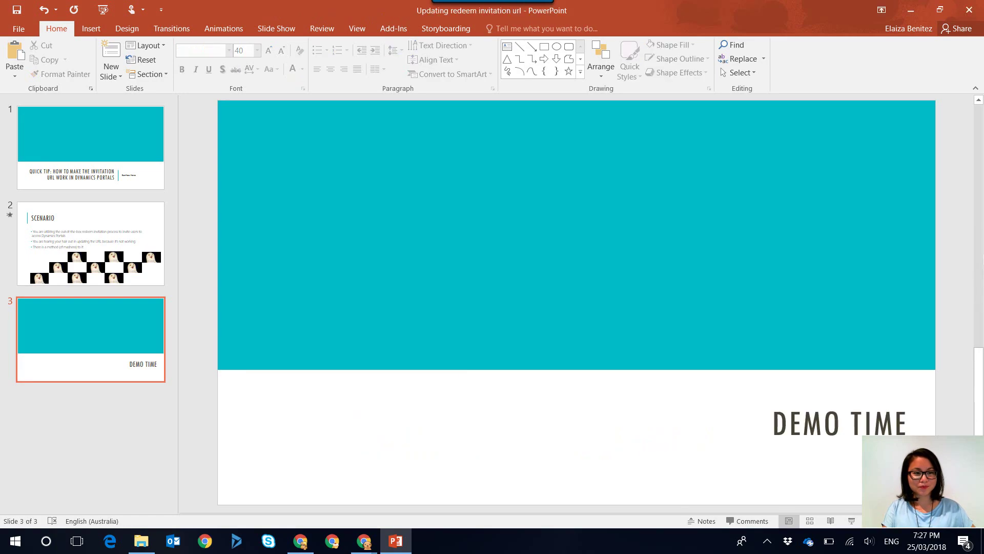
# End the slideshow on the Demo Time slide and switch to the Send Invitation Workflow solution in Chrome
pyautogui.hotkey('alt', 'Tab')
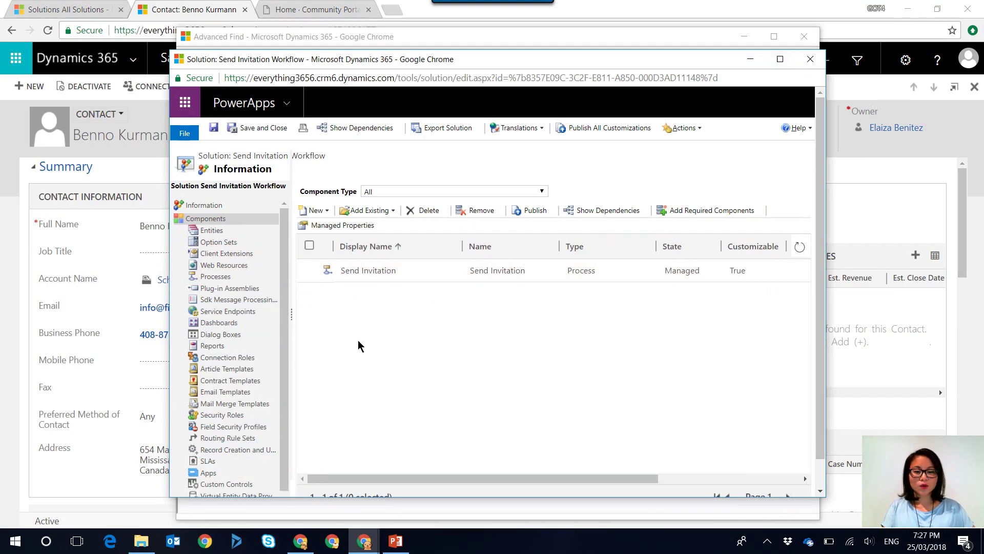
# Open the Send Invitation process from the solution's components and request Deactivate
pyautogui.click(439, 277)
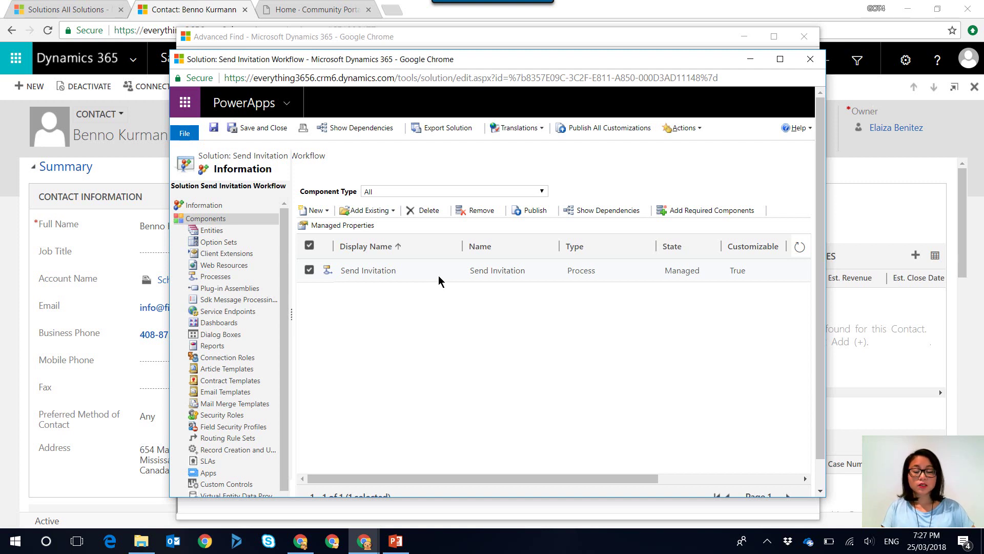
pyautogui.doubleClick(385, 272)
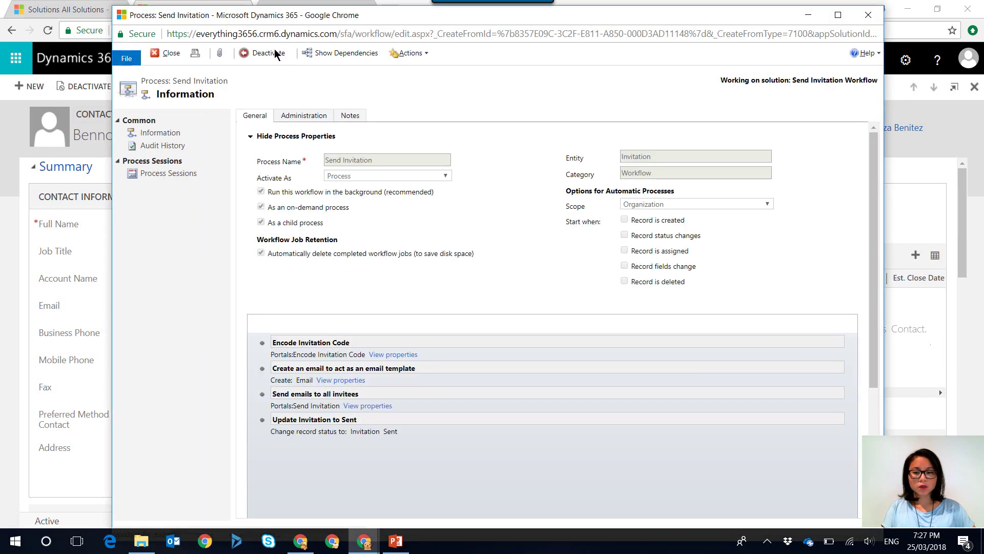
pyautogui.click(275, 55)
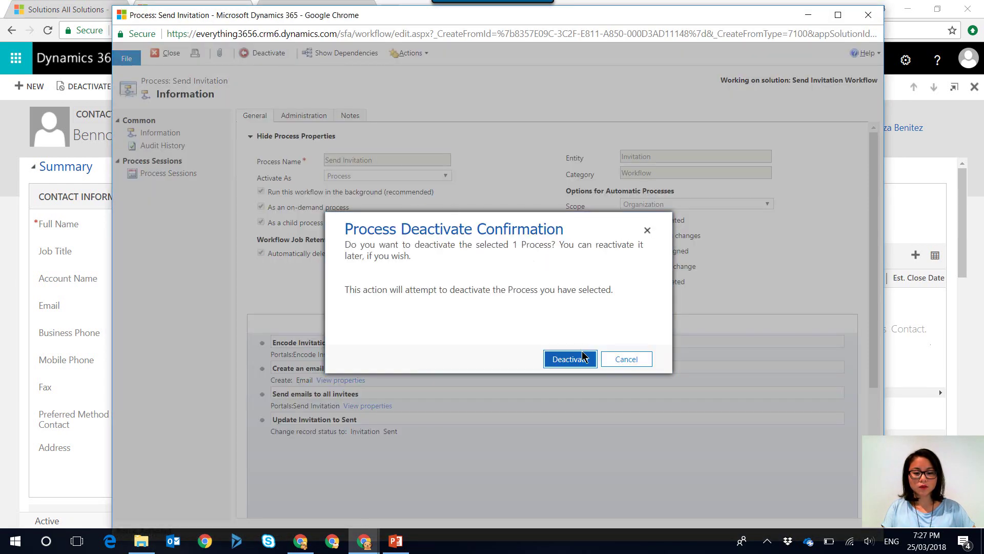
# Confirm deactivation, open the maximized Create Email step, and select localhost:7500 in its link
pyautogui.click(582, 359)
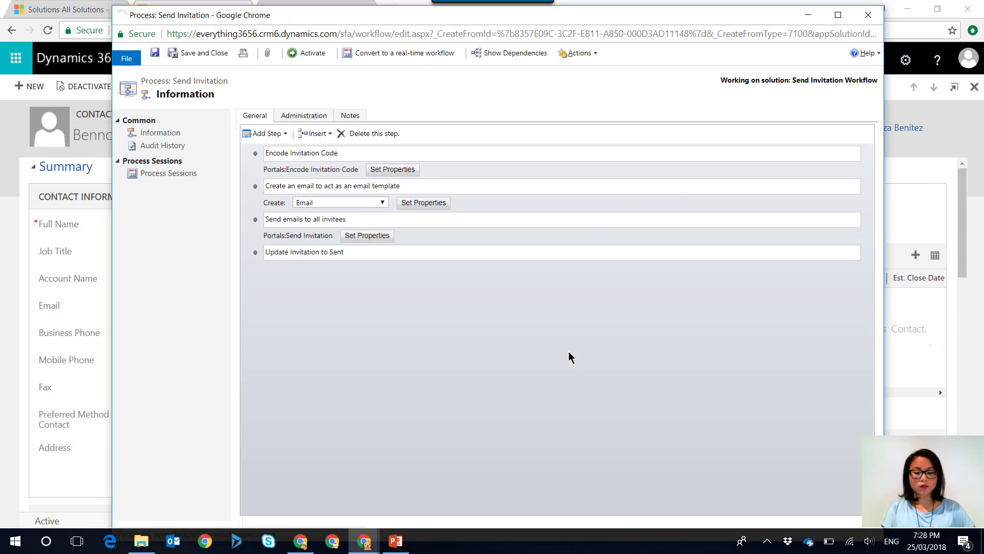
pyautogui.click(423, 394)
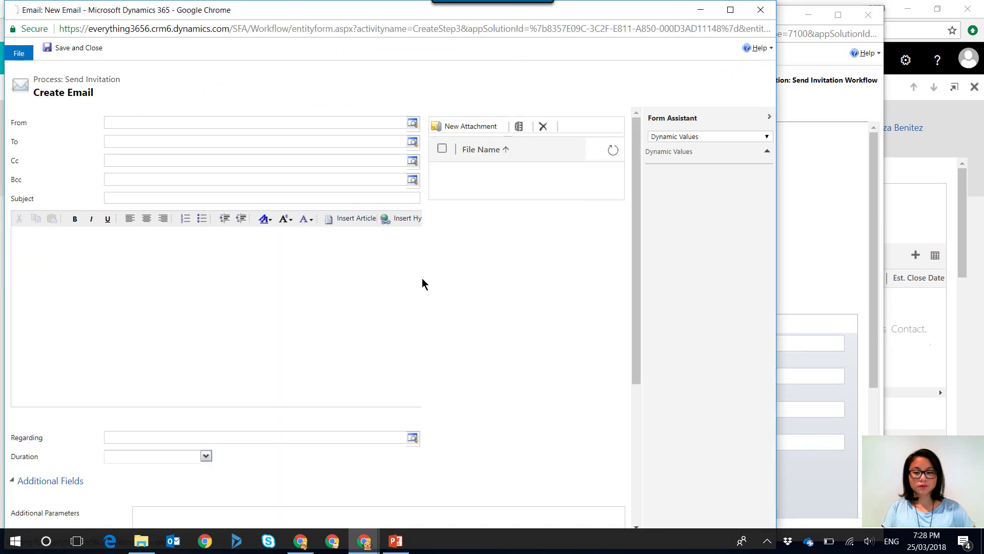
pyautogui.click(731, 10)
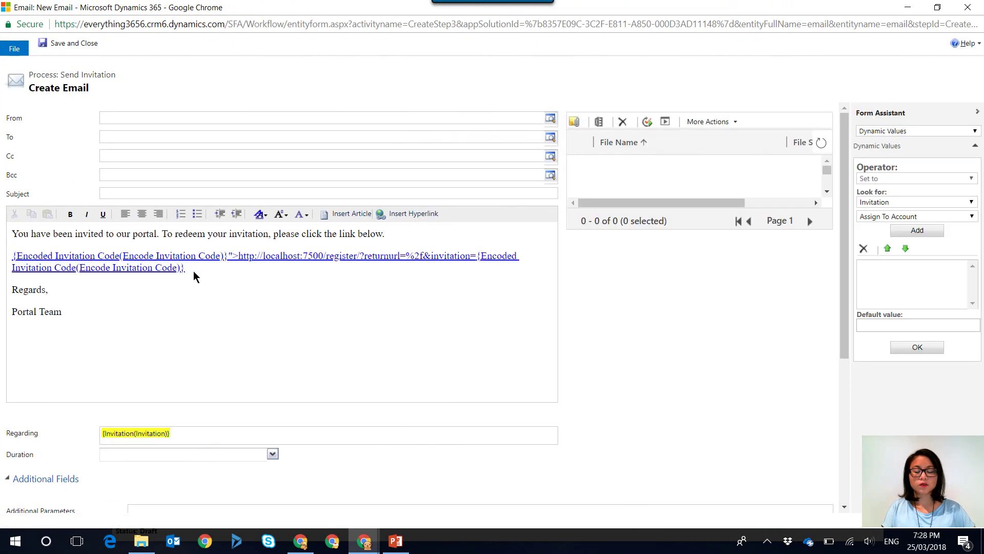
pyautogui.click(194, 272)
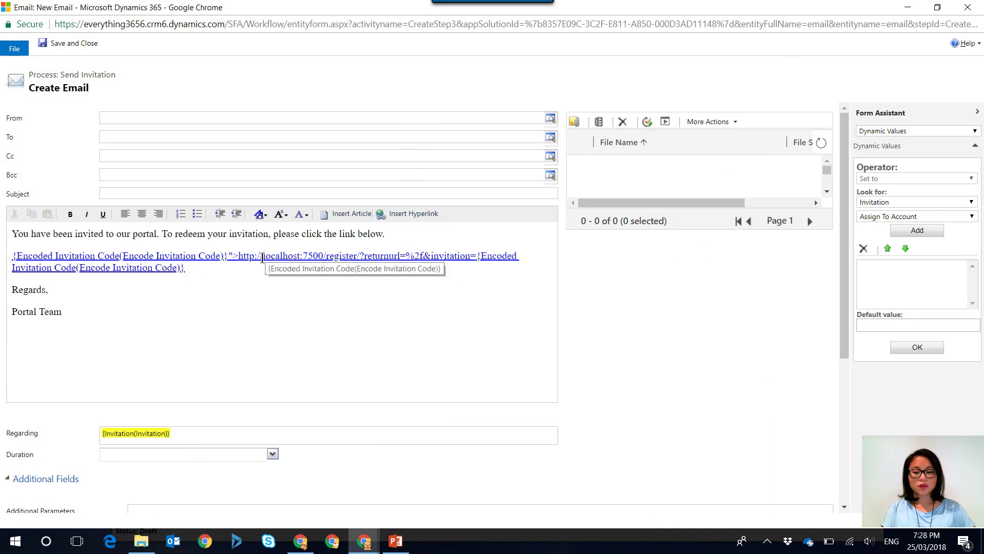
pyautogui.moveTo(263, 258); pyautogui.dragTo(323, 259)
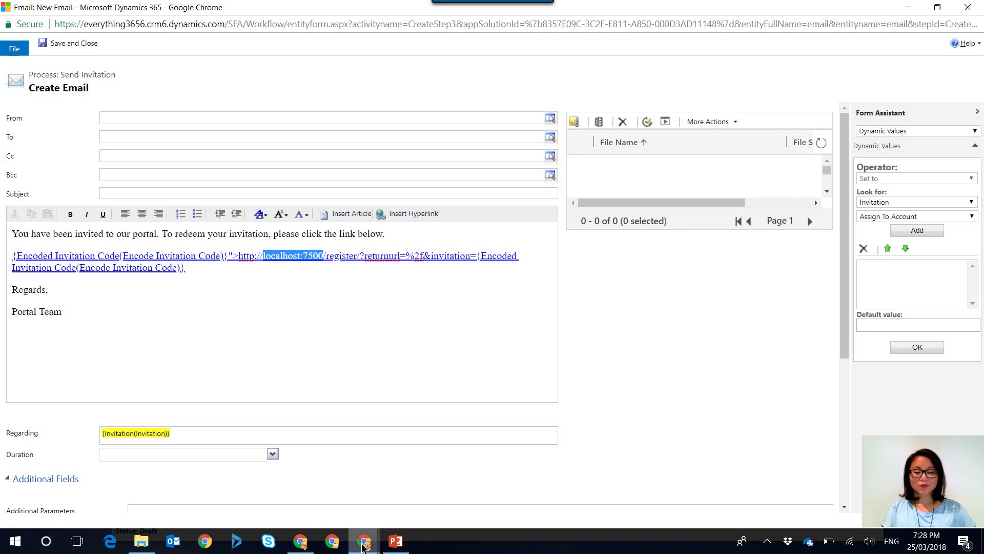
pyautogui.moveTo(363, 546)
pyautogui.click(72, 479)
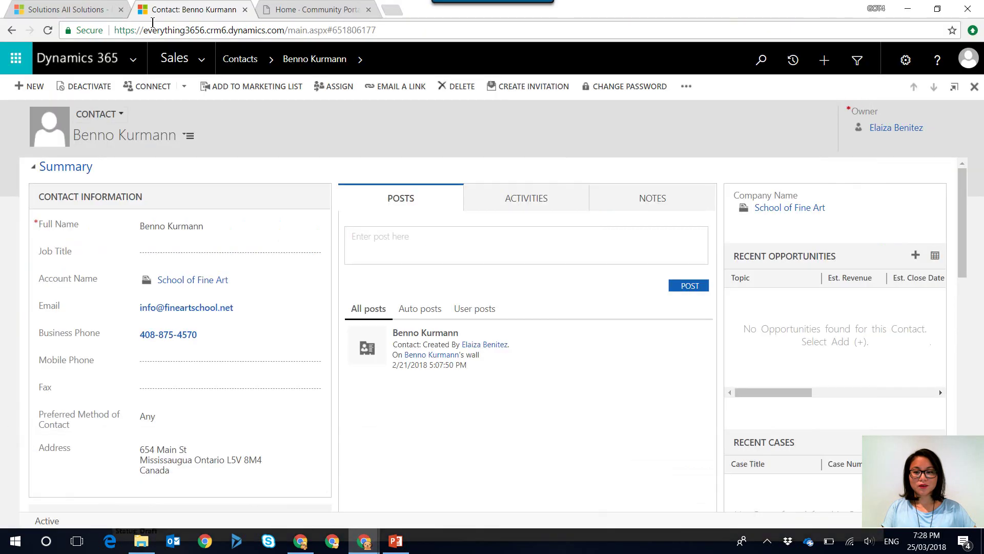
pyautogui.click(284, 15)
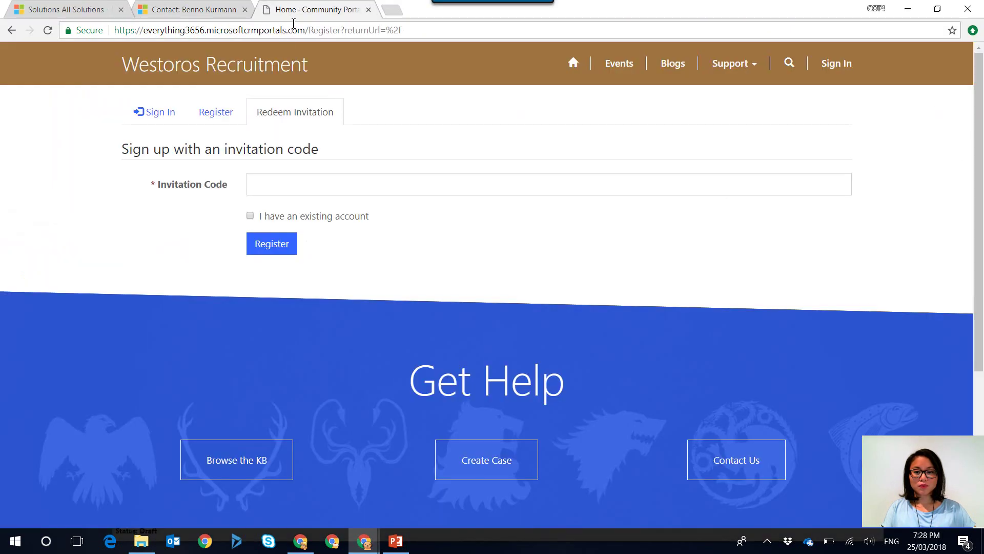
pyautogui.moveTo(304, 29); pyautogui.dragTo(114, 29)
pyautogui.hotkey('ctrl', 'c')
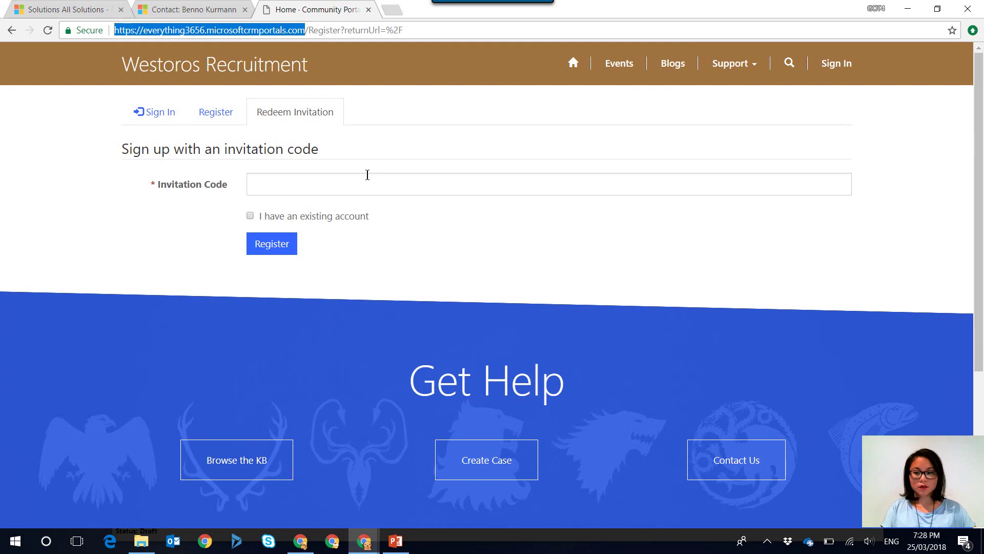
pyautogui.click(908, 8)
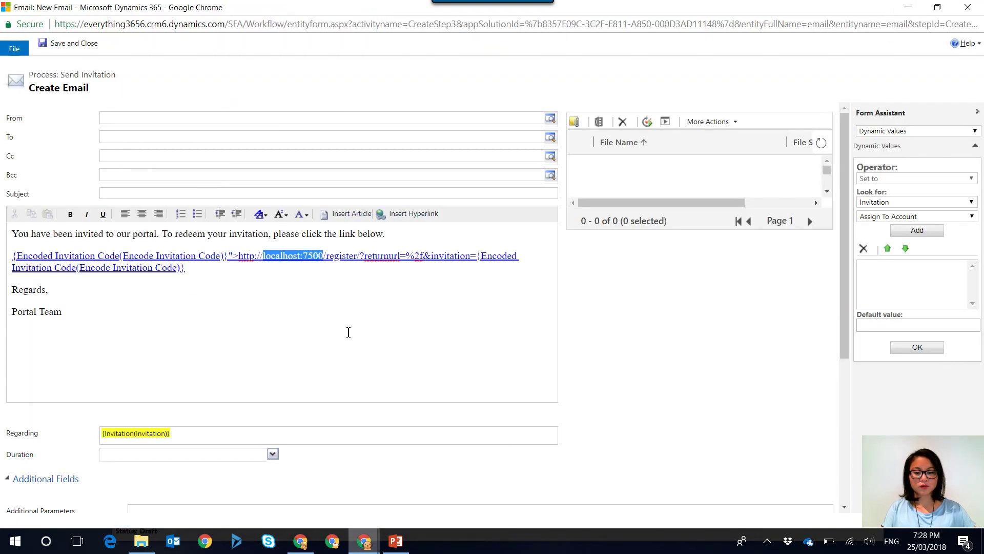
pyautogui.moveTo(323, 257); pyautogui.dragTo(237, 249)
pyautogui.hotkey('ctrl', 'v')
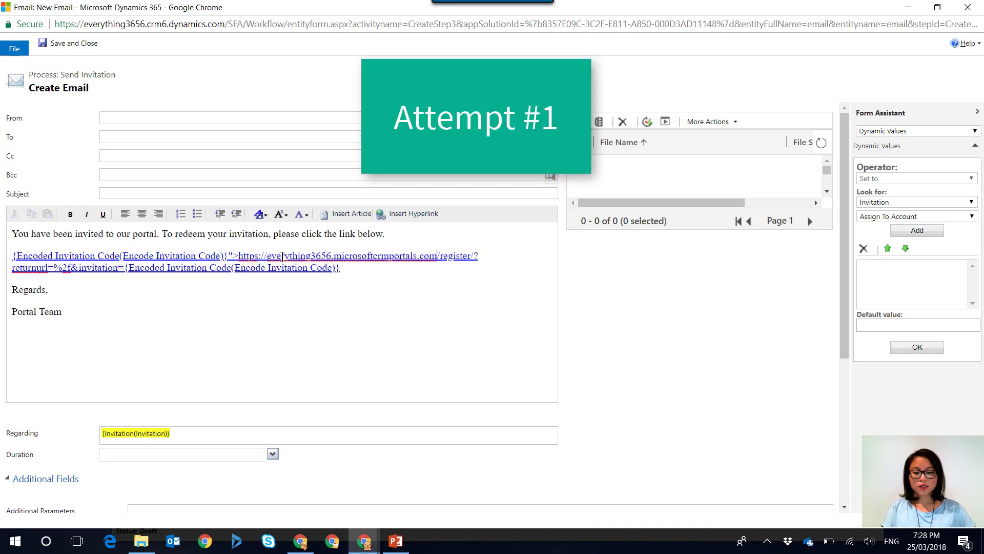
pyautogui.click(63, 45)
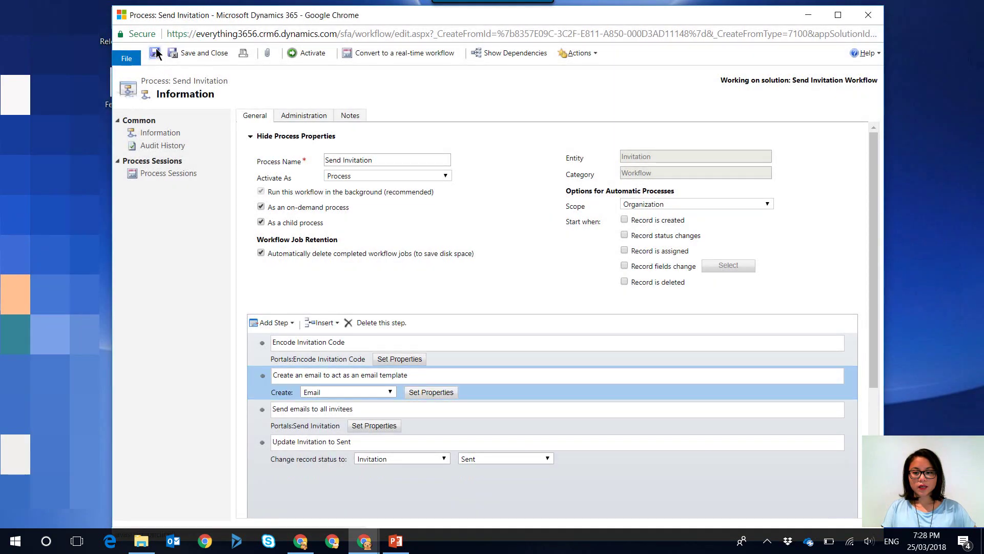
# Activate the Send Invitation process again and return to the contact record in Chrome
pyautogui.click(308, 54)
pyautogui.click(558, 359)
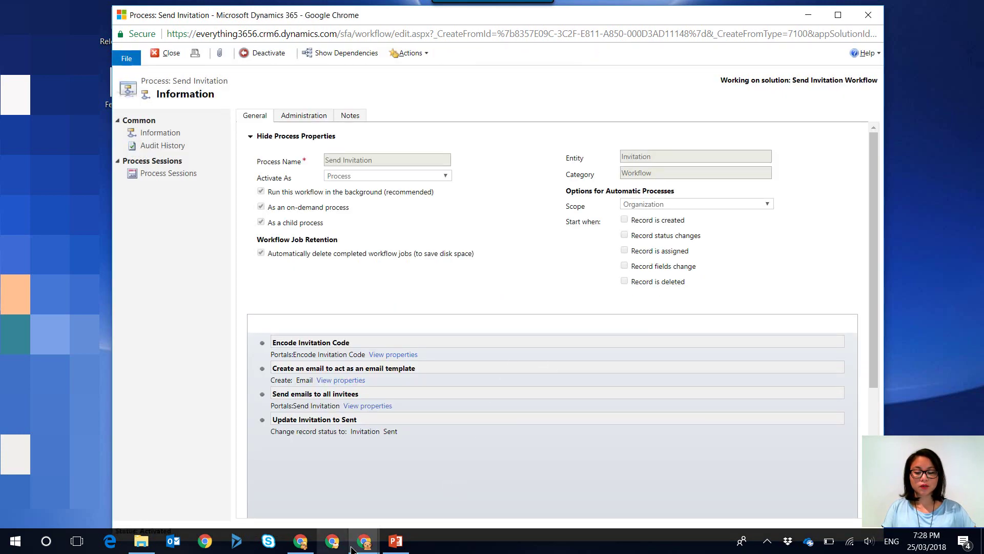
pyautogui.moveTo(364, 542)
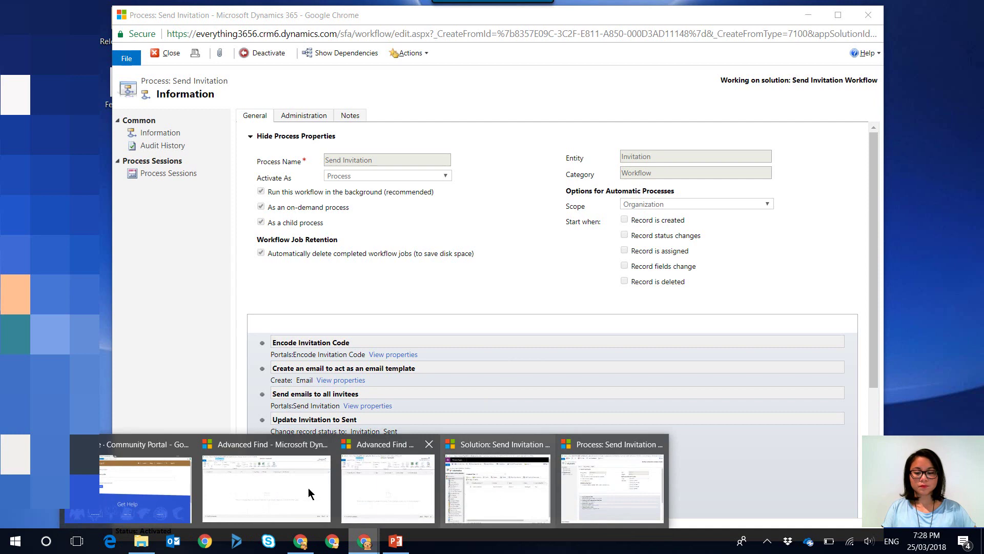
pyautogui.click(174, 490)
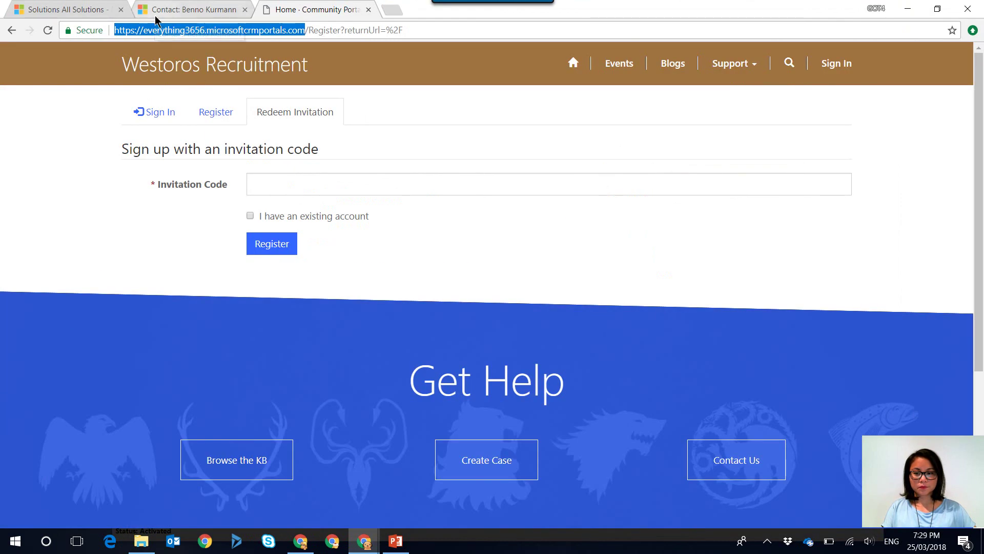
pyautogui.click(156, 19)
# Create and save a new invitation for the contact, assigning it the Applicant web role
pyautogui.click(533, 86)
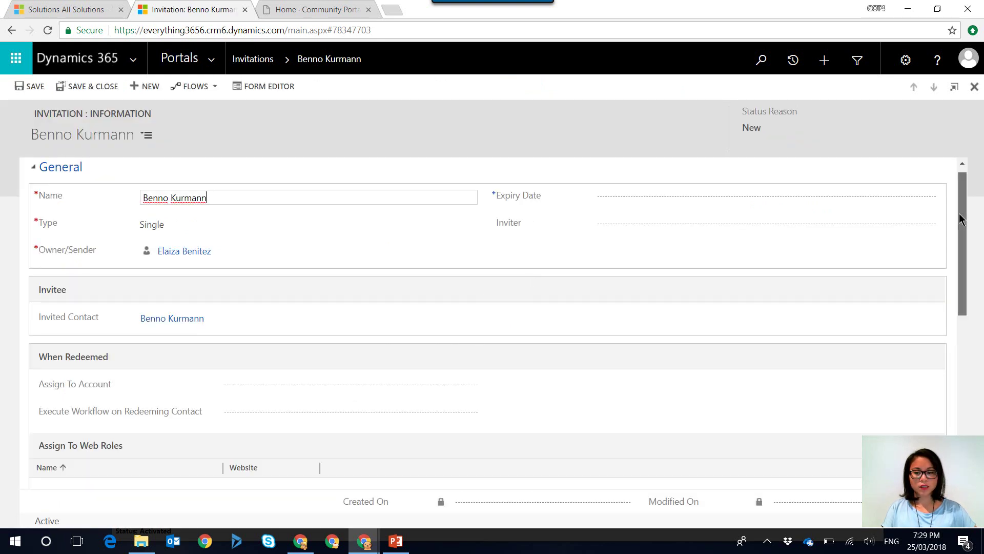
pyautogui.click(38, 86)
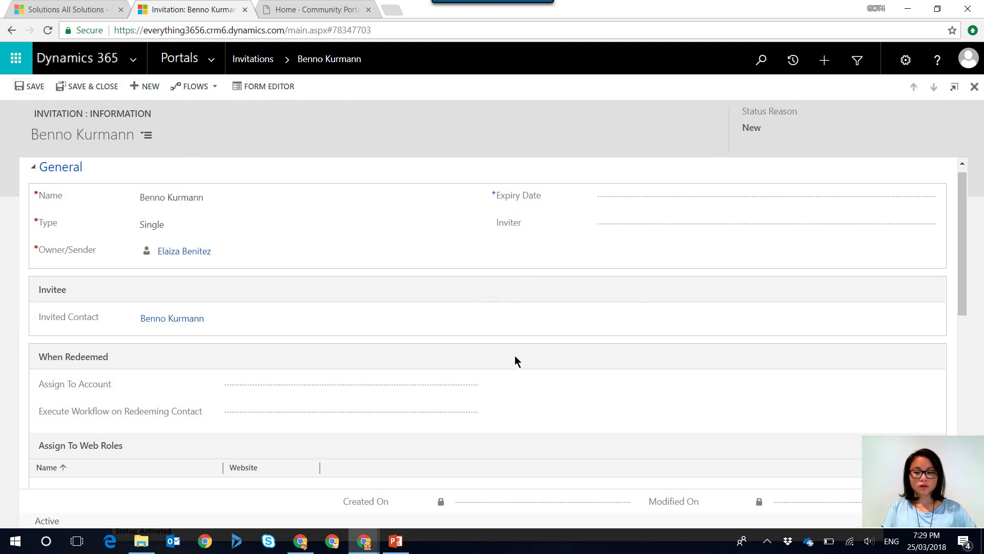
pyautogui.scroll(-1, 516, 357)
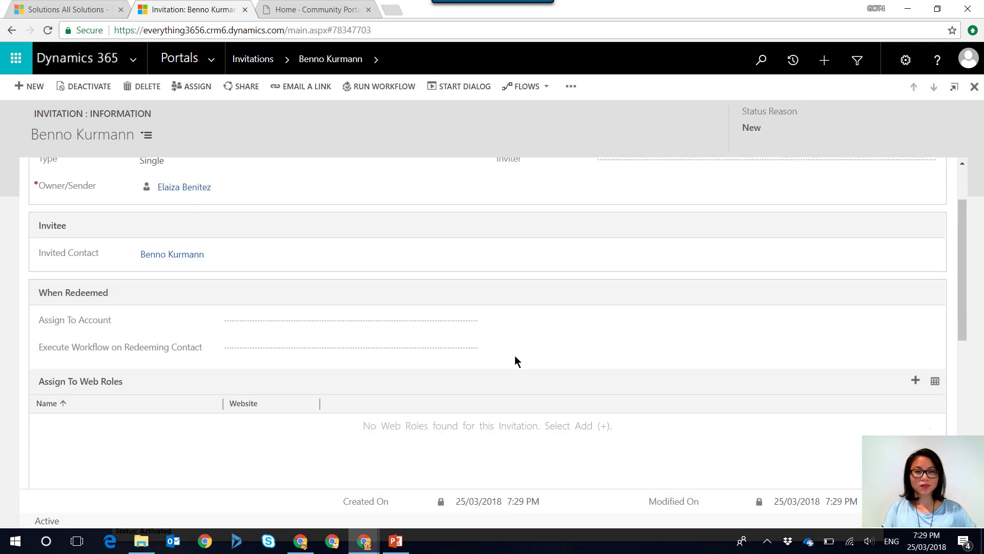
pyautogui.scroll(-2, 517, 359)
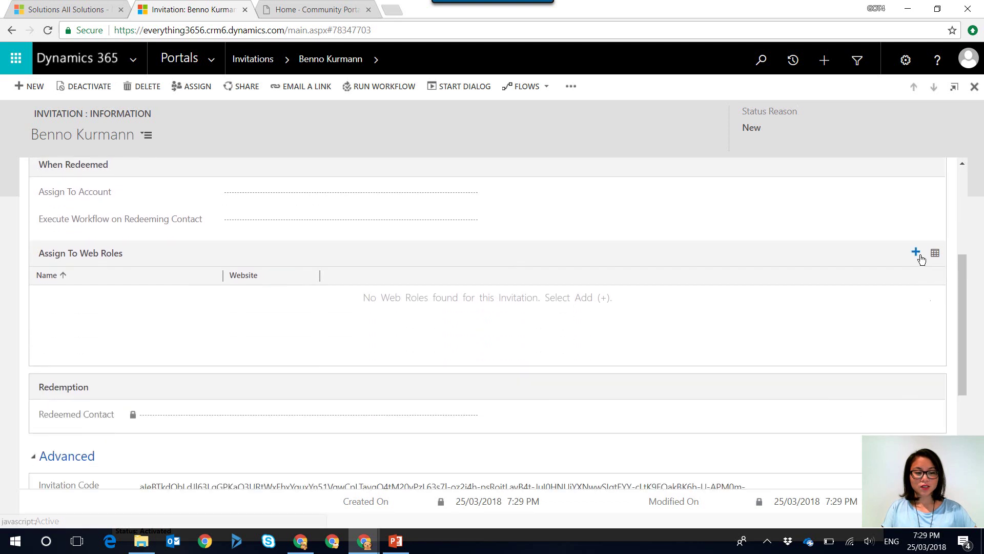
pyautogui.click(916, 252)
pyautogui.click(929, 294)
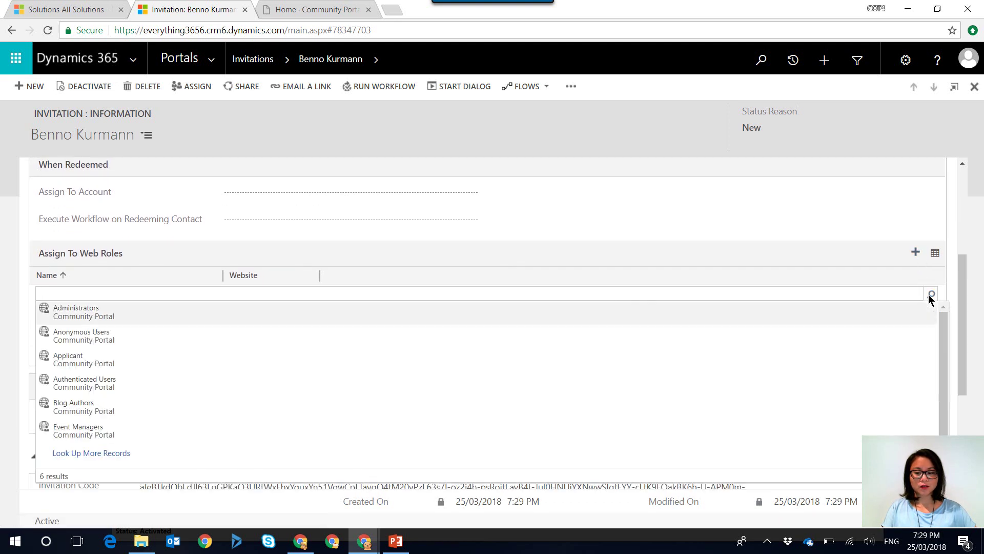
pyautogui.click(528, 368)
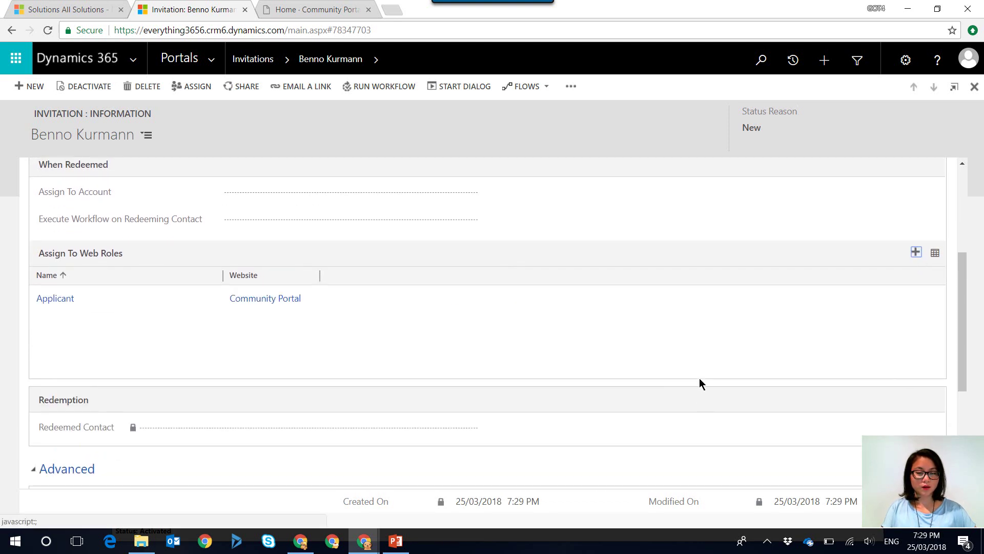
pyautogui.scroll(-3, 699, 383)
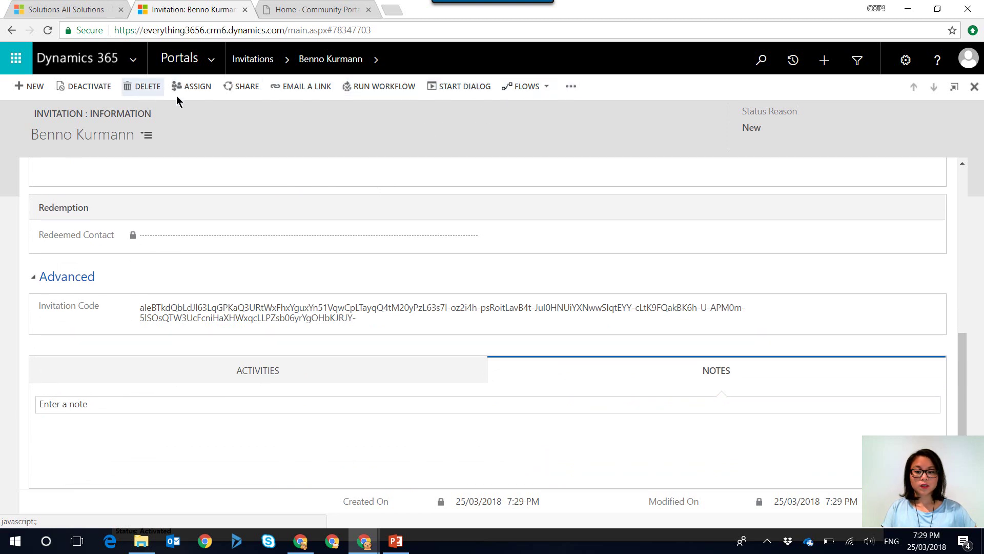
# Run the Send Invitation workflow on the new invitation
pyautogui.click(361, 88)
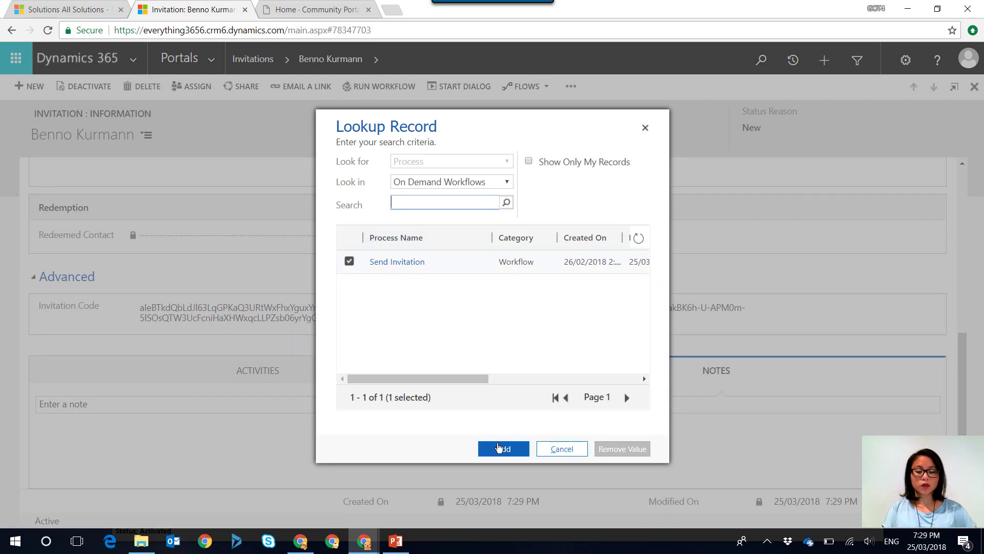
pyautogui.click(499, 451)
pyautogui.click(567, 346)
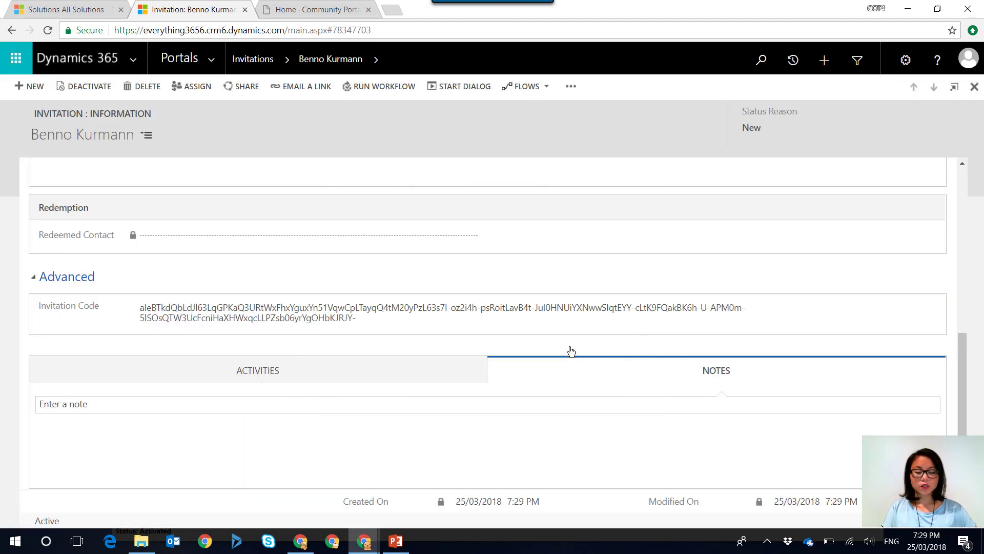
# Refresh the Advanced Find invitations and email message lists to show the new draft email
pyautogui.moveTo(364, 551)
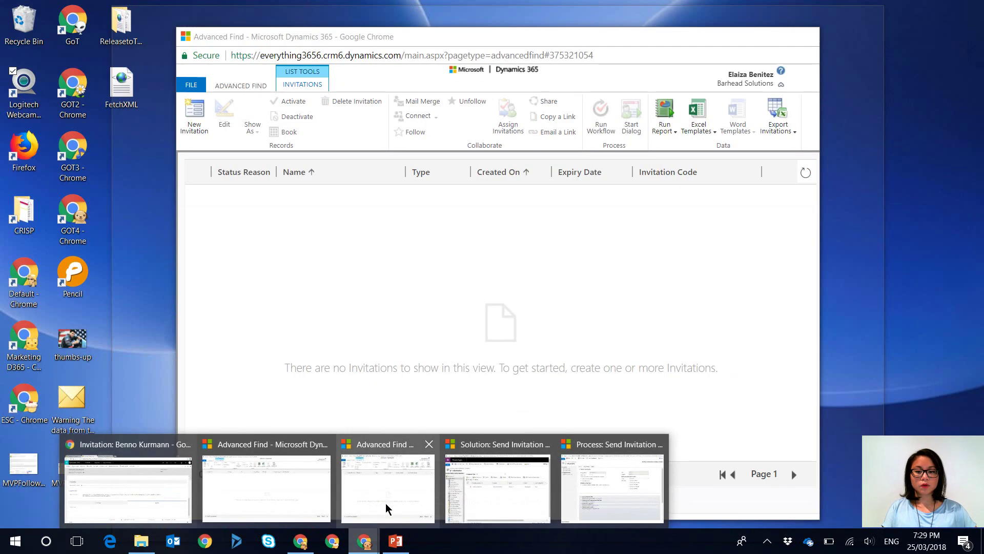
pyautogui.click(386, 509)
pyautogui.click(806, 175)
pyautogui.moveTo(364, 541)
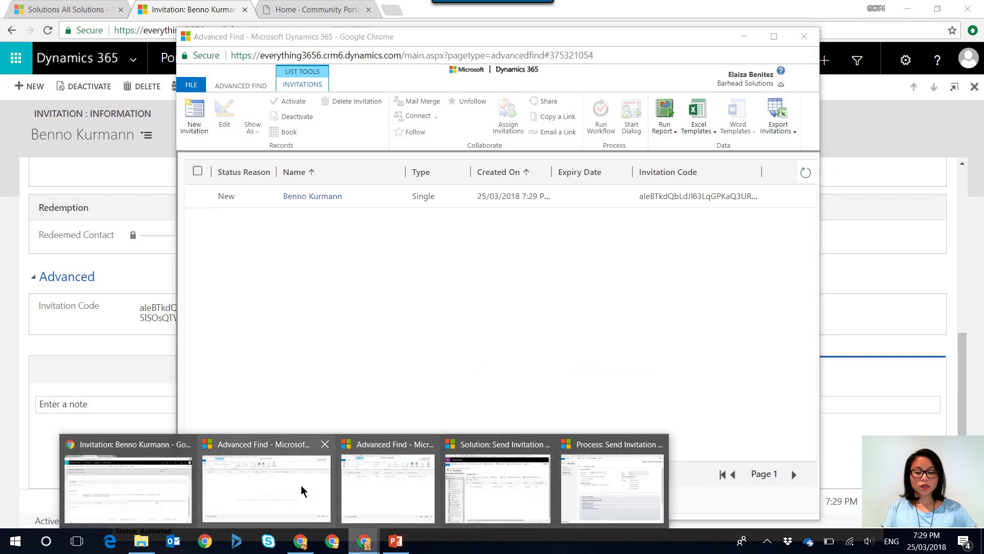
pyautogui.click(302, 490)
pyautogui.click(970, 143)
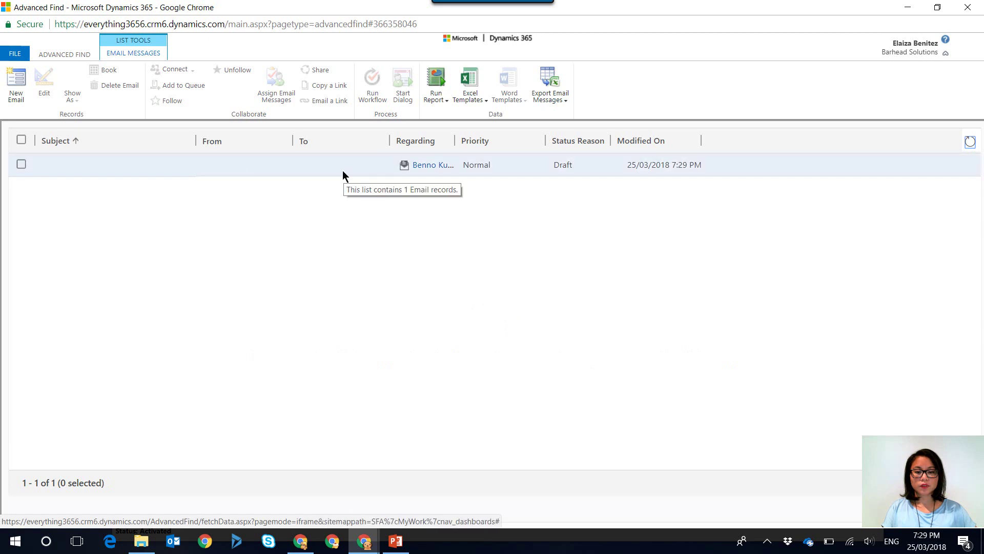
# Open the invitation email CRM:0009010 and follow its link to the unreachable localhost:7500 page
pyautogui.click(971, 145)
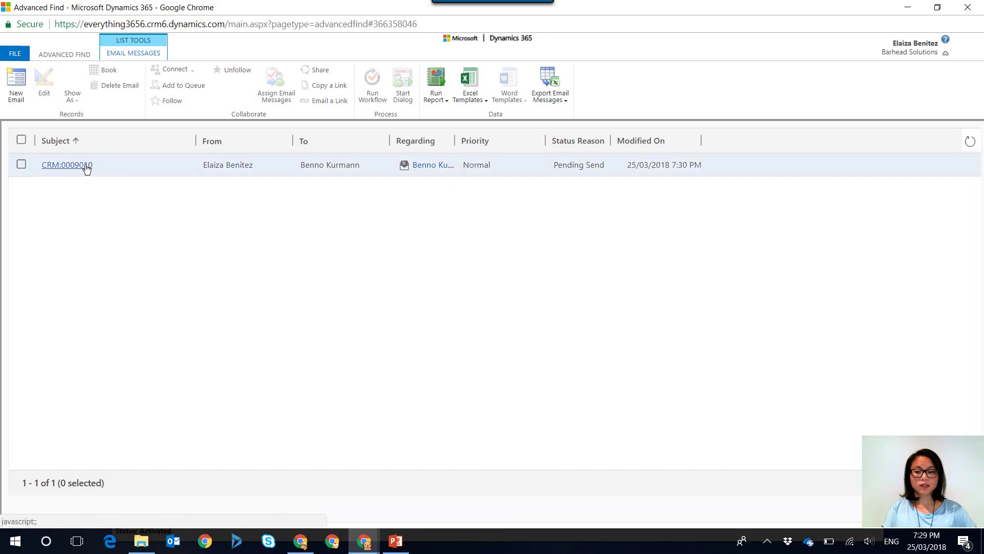
pyautogui.click(87, 166)
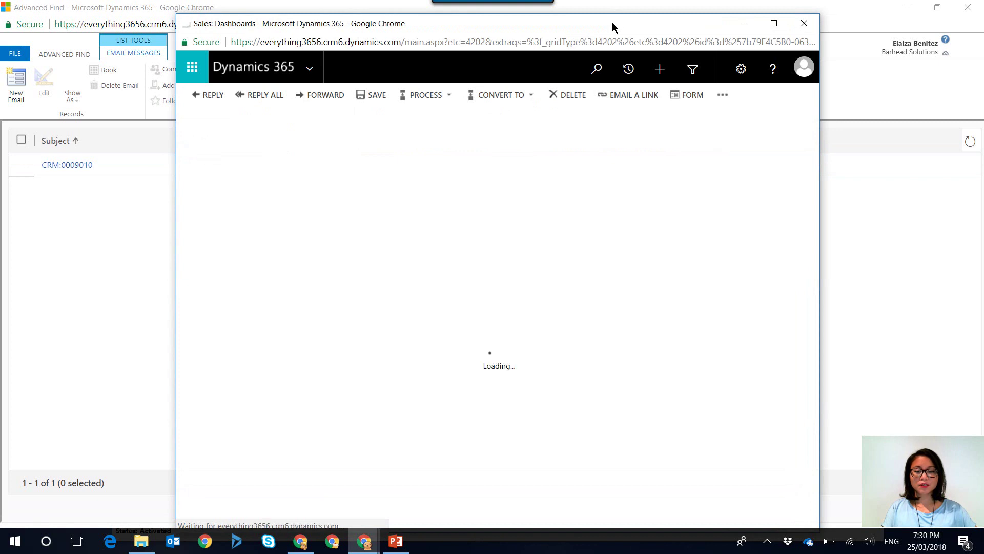
pyautogui.moveTo(612, 22); pyautogui.dragTo(613, 0)
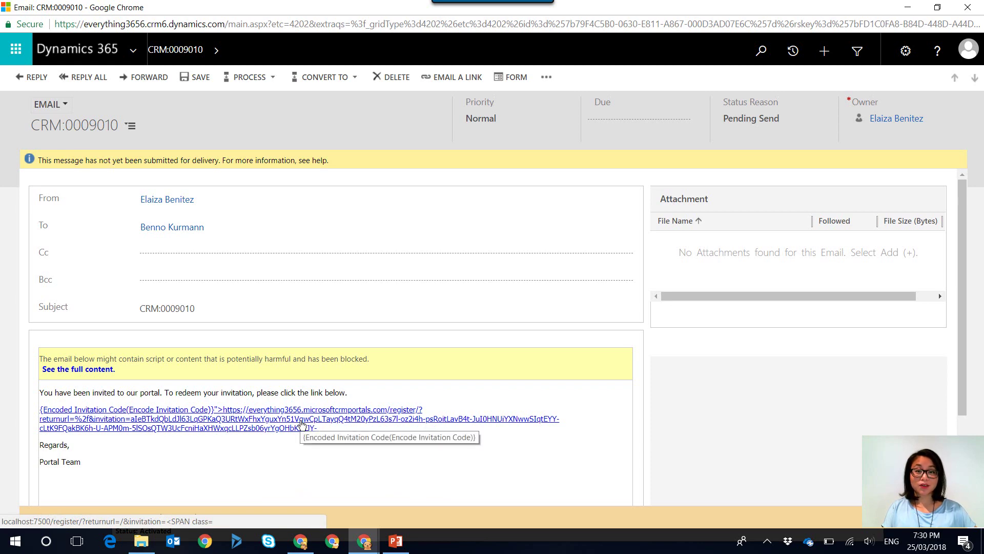
pyautogui.click(302, 426)
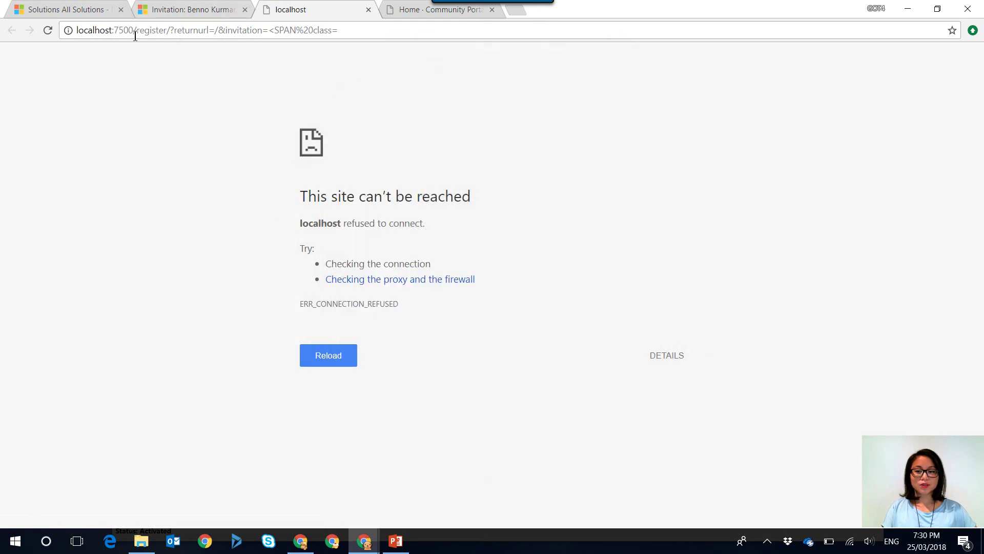
pyautogui.moveTo(134, 31); pyautogui.dragTo(76, 31)
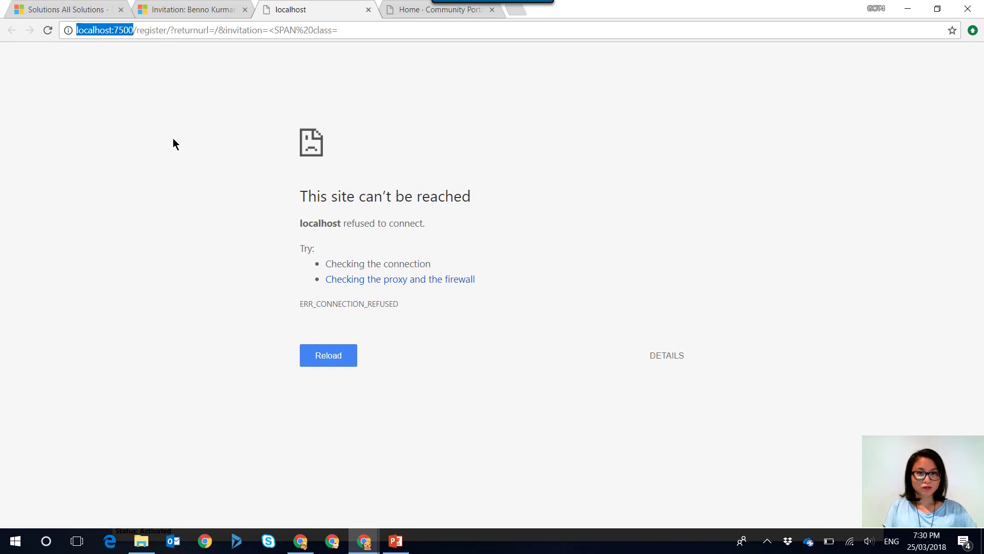
# Close the localhost tab and reopen the Create Email step's properties in the Send Invitation process
pyautogui.click(369, 9)
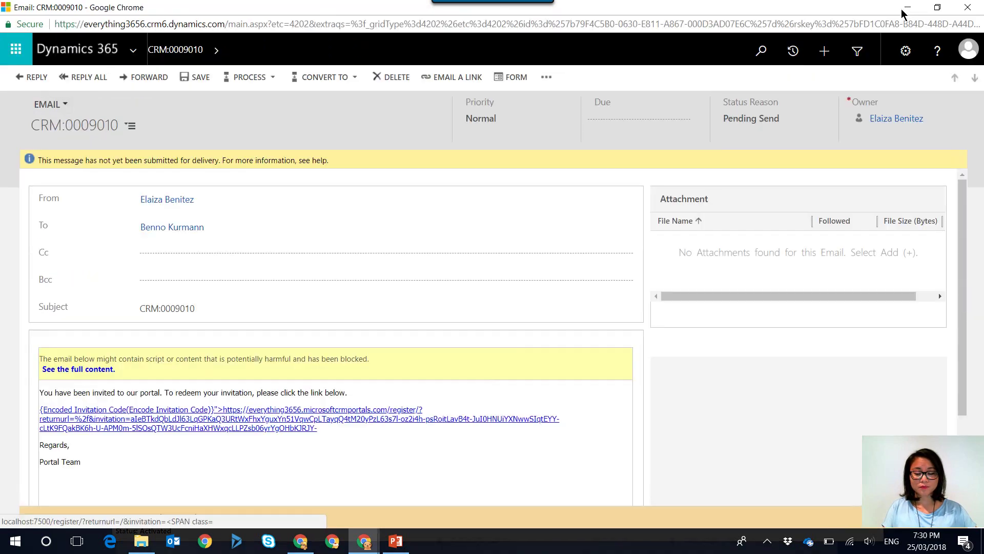
pyautogui.moveTo(364, 541)
pyautogui.click(584, 476)
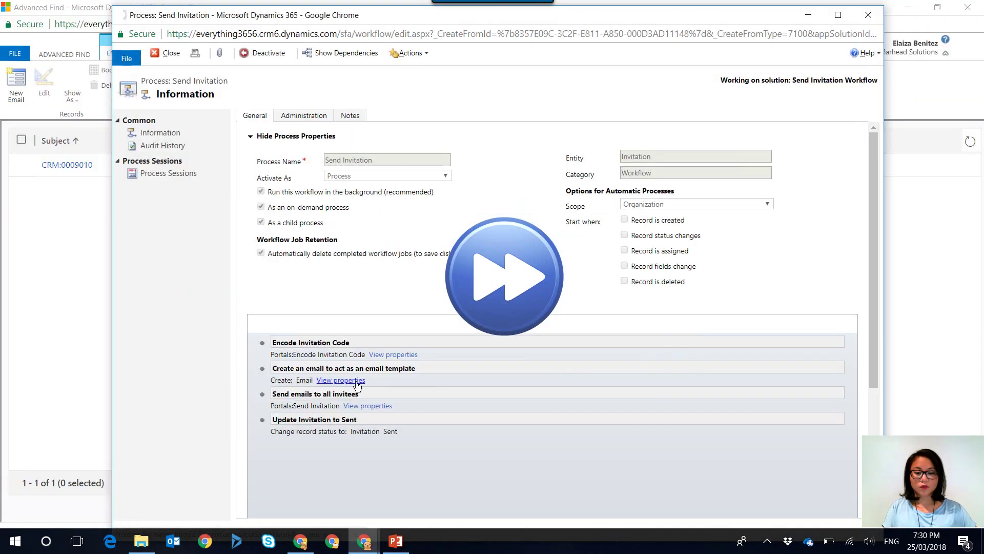
pyautogui.click(382, 379)
pyautogui.click(761, 10)
pyautogui.click(398, 391)
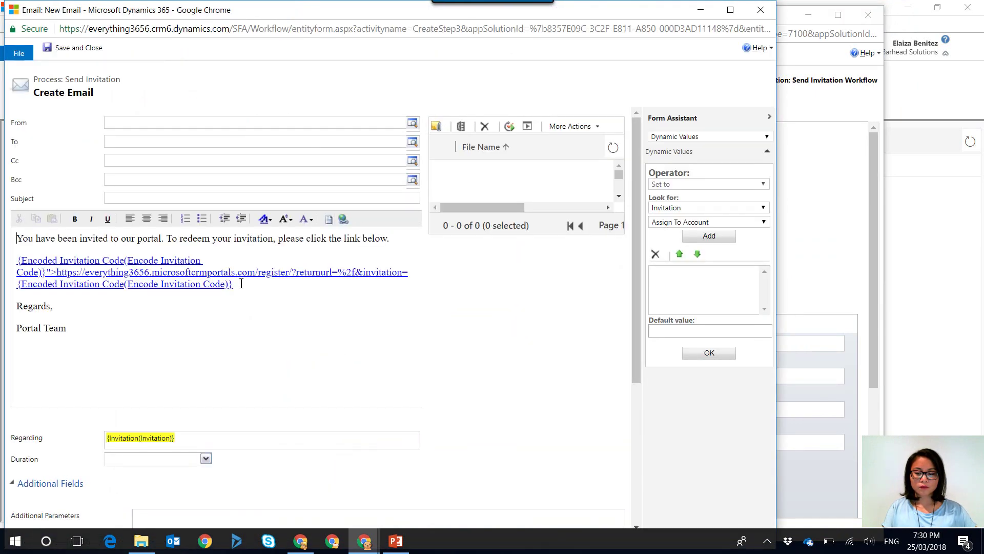
# Add 'Click here to redeem your invitation to the portal.' below the link and select 'here' for hyperlinking
pyautogui.click(241, 288)
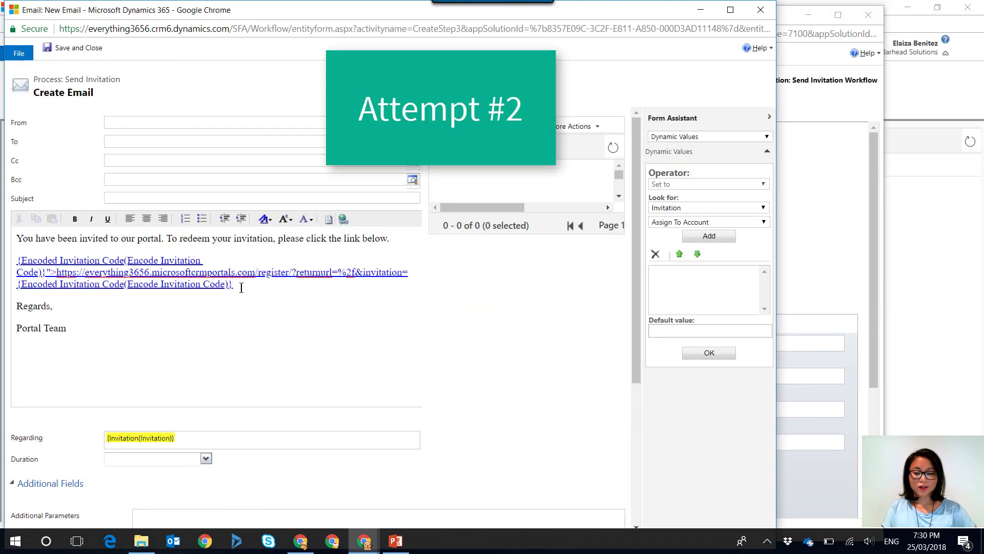
pyautogui.press('Return')
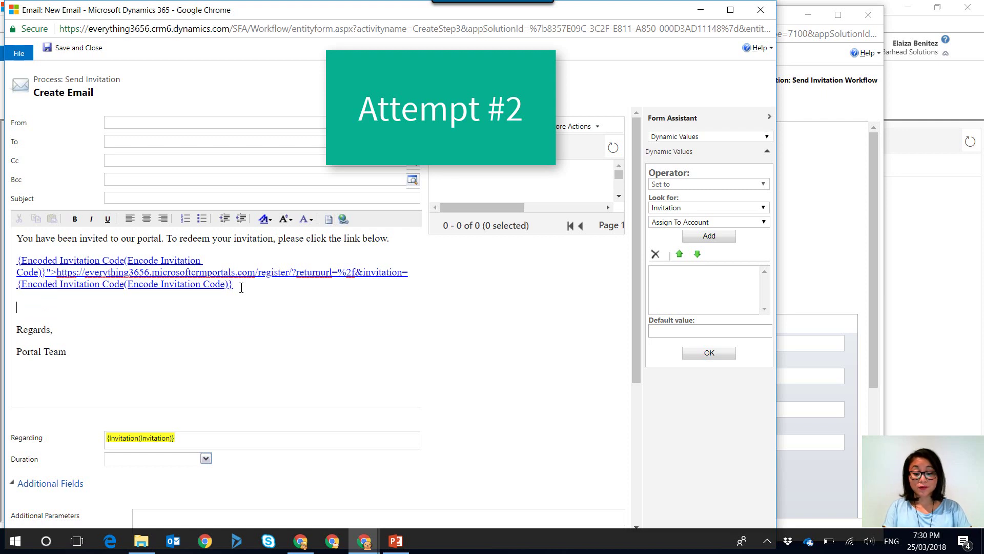
pyautogui.write('Clic')
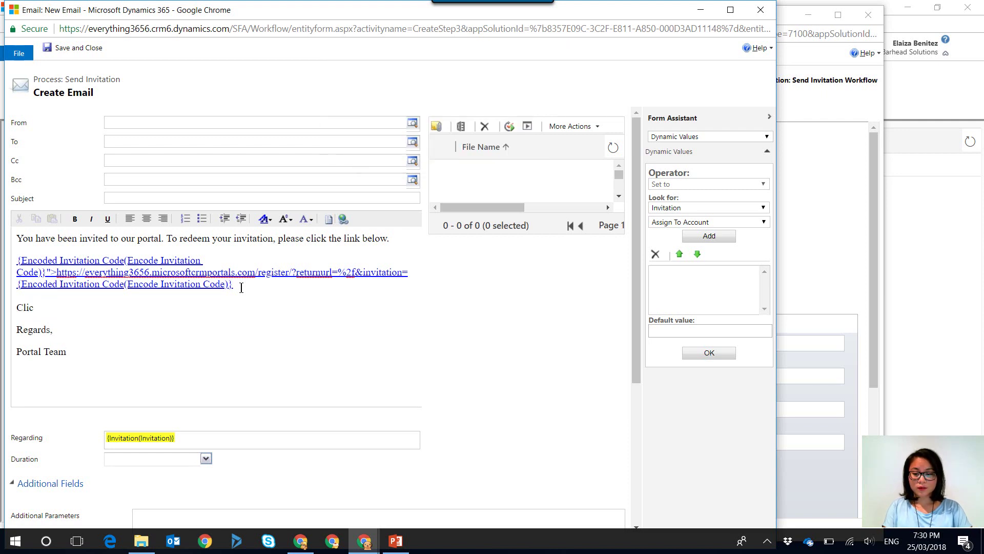
pyautogui.write('k her eto ')
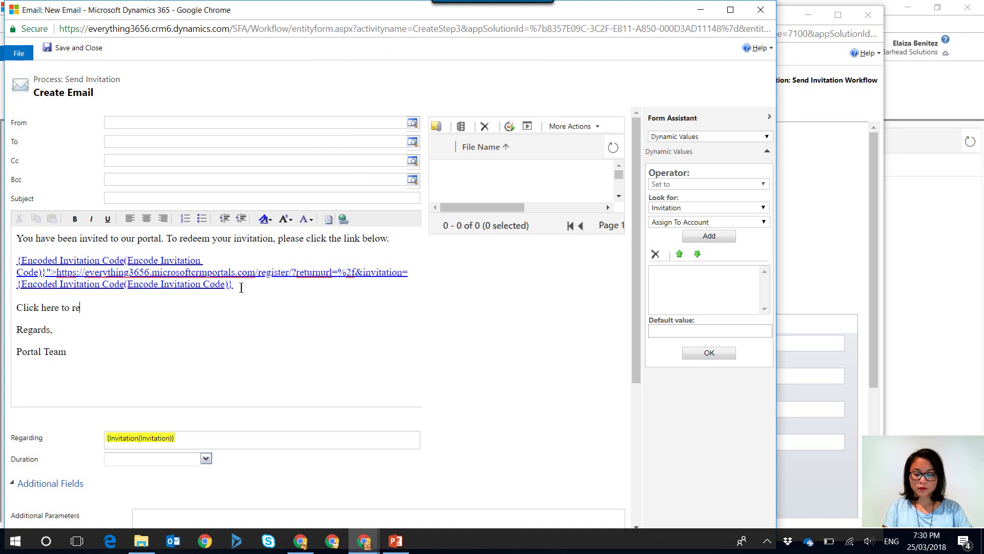
pyautogui.write('redeem your invitation to the portal.')
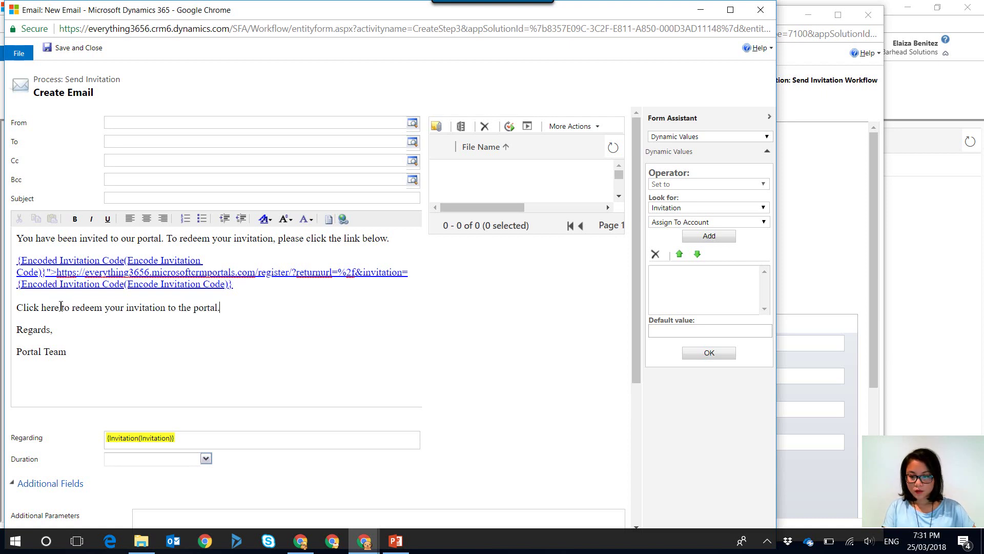
pyautogui.moveTo(60, 307); pyautogui.dragTo(41, 307)
pyautogui.click(344, 219)
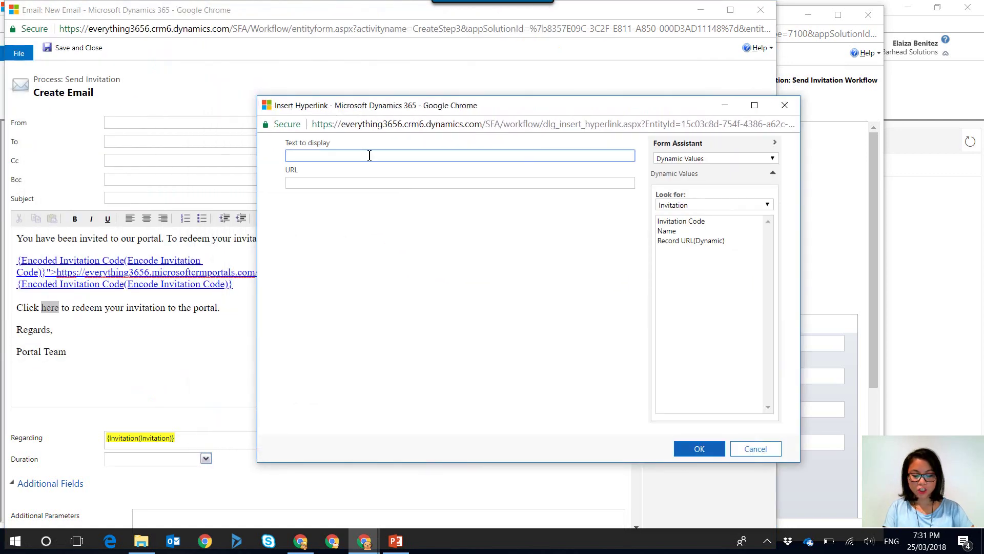
pyautogui.click(367, 185)
pyautogui.moveTo(369, 548)
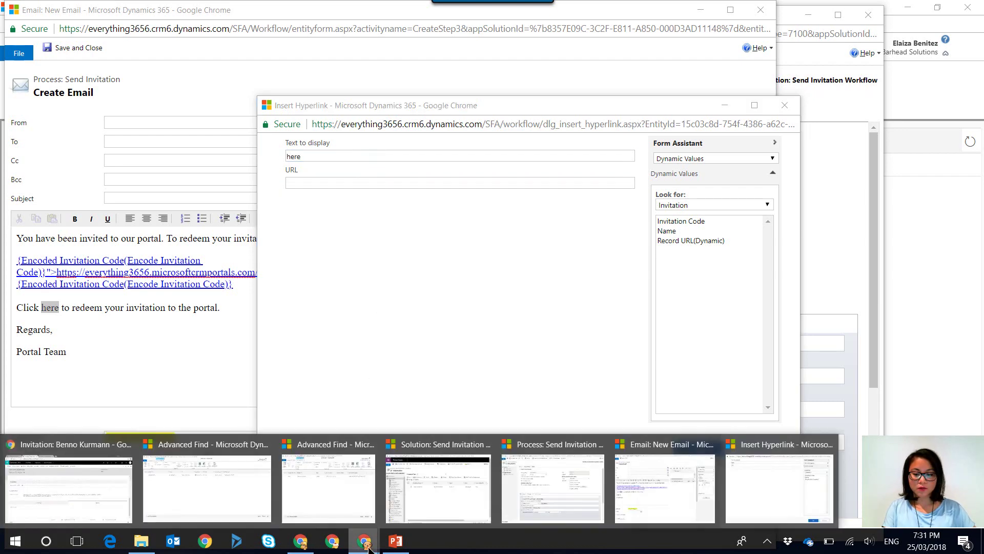
pyautogui.click(97, 488)
pyautogui.click(276, 11)
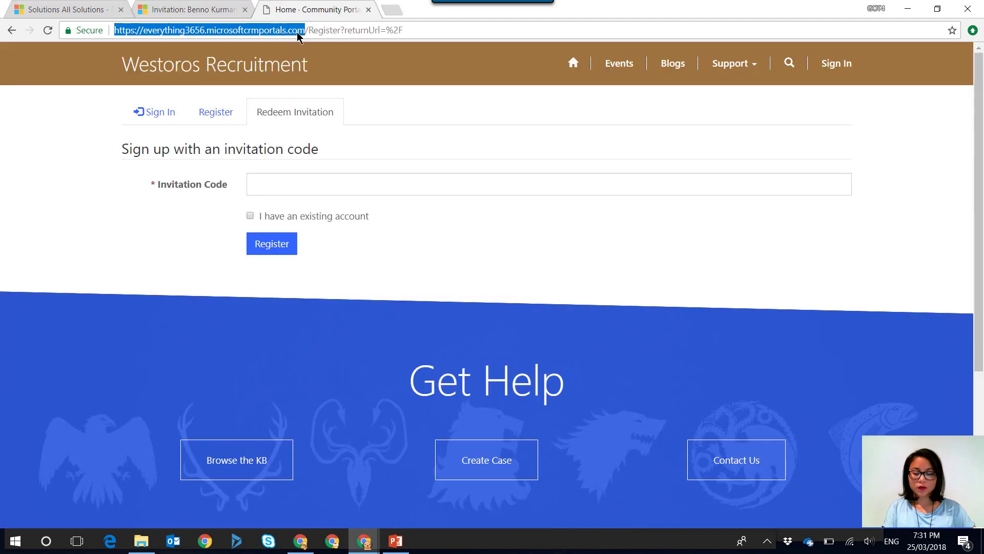
pyautogui.hotkey('ctrl', 'a')
pyautogui.rightClick(181, 35)
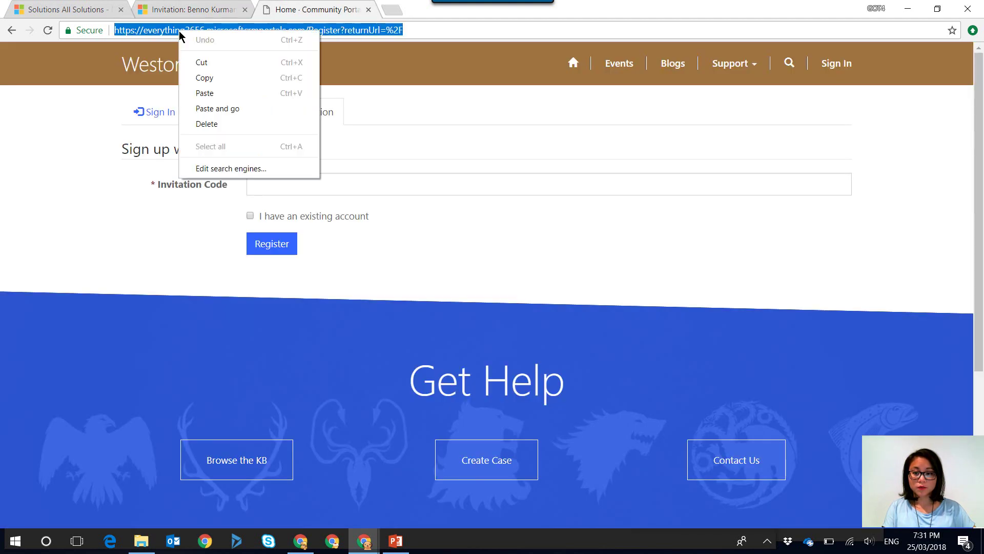
pyautogui.click(203, 77)
pyautogui.click(907, 14)
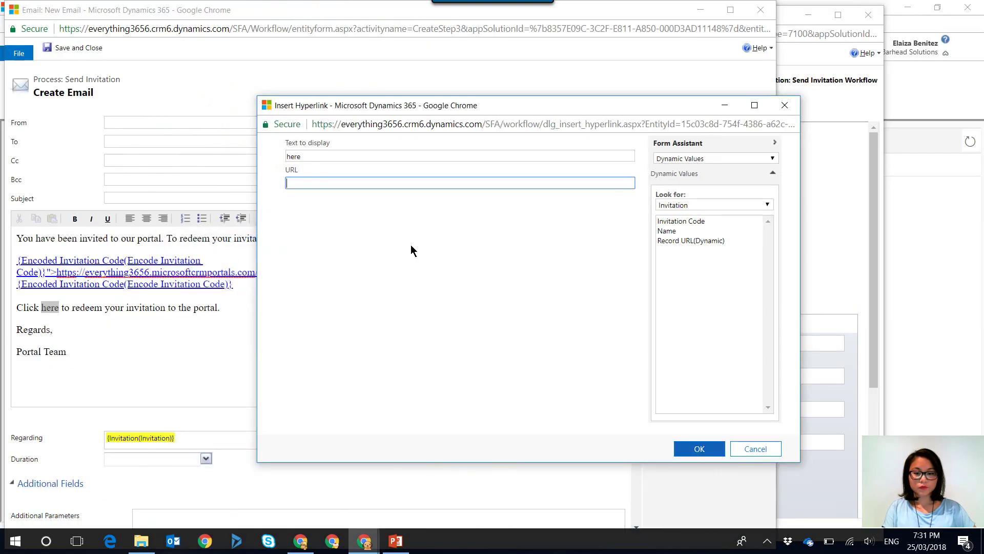
pyautogui.hotkey('ctrl', 'v')
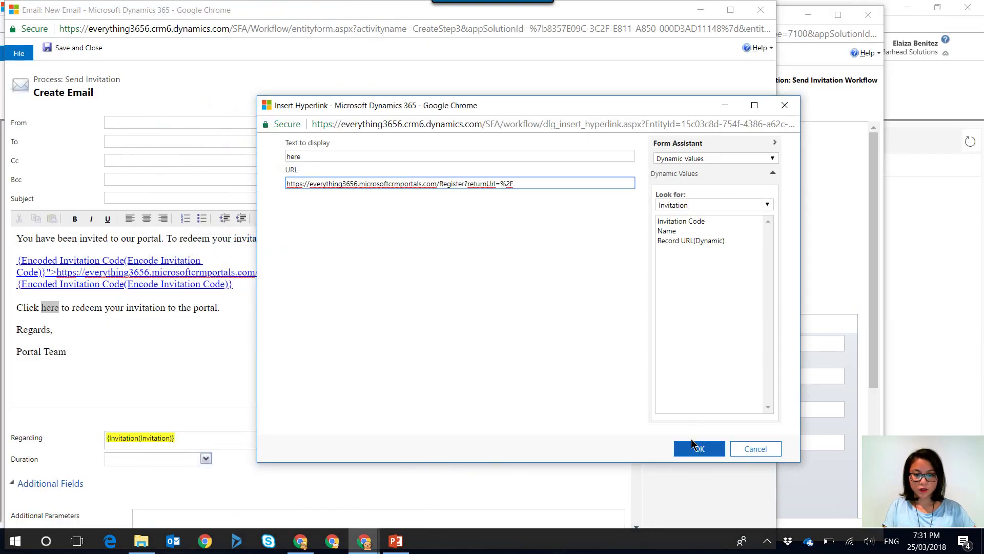
# Choose Encode Invitation Code as the lookup entity for dynamic values
pyautogui.click(716, 205)
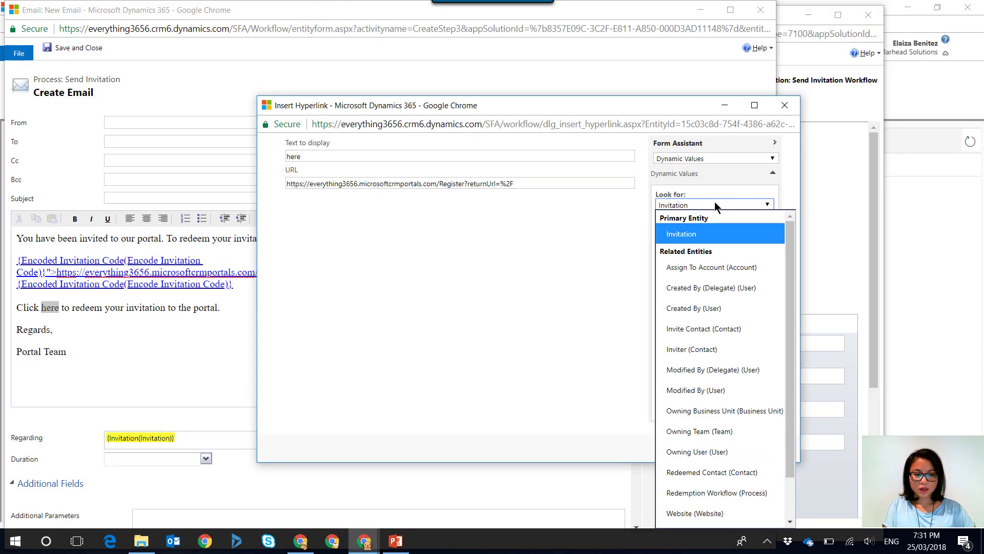
pyautogui.moveTo(789, 294); pyautogui.dragTo(789, 338)
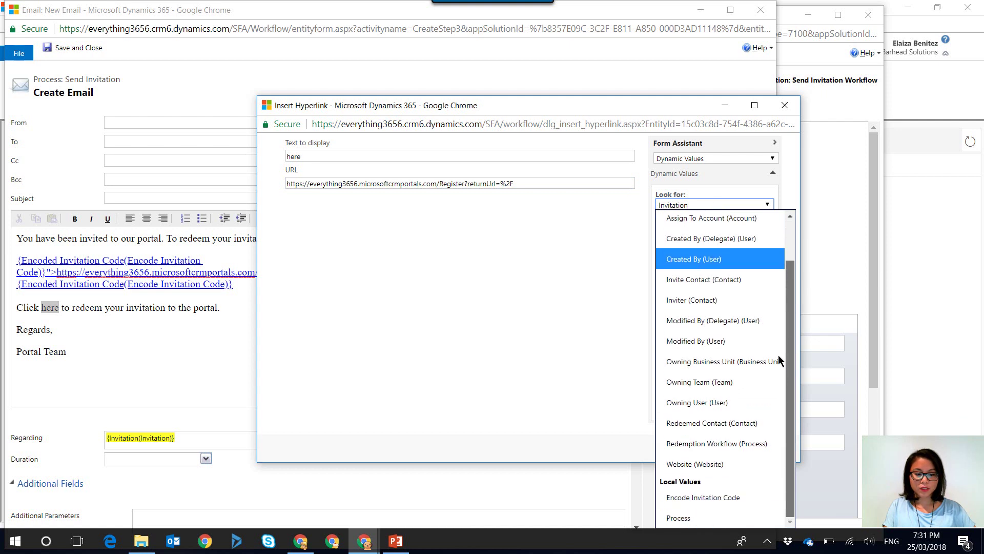
pyautogui.click(729, 499)
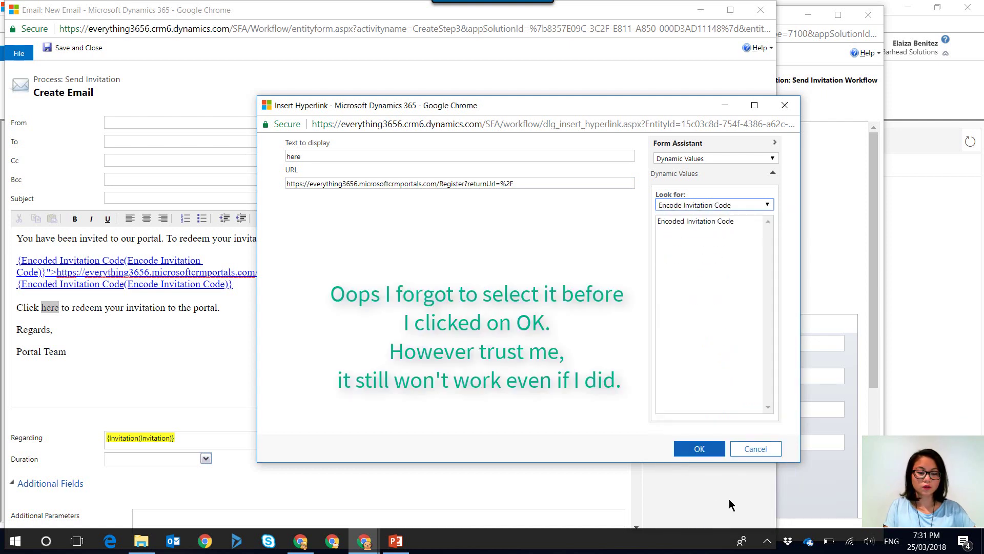
# Replace the word 'here' in the email body with the new hyperlink markup and save the template
pyautogui.click(707, 452)
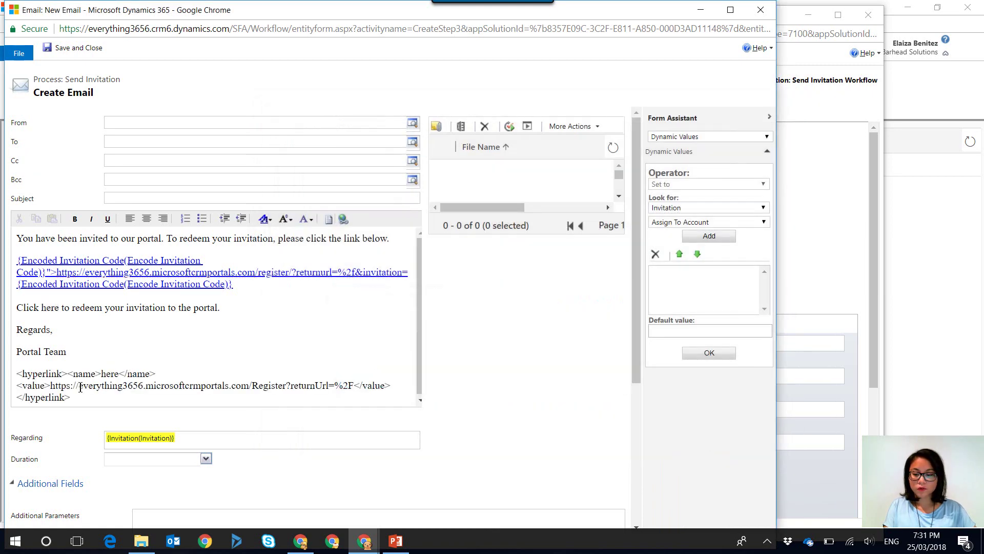
pyautogui.tripleClick(37, 385)
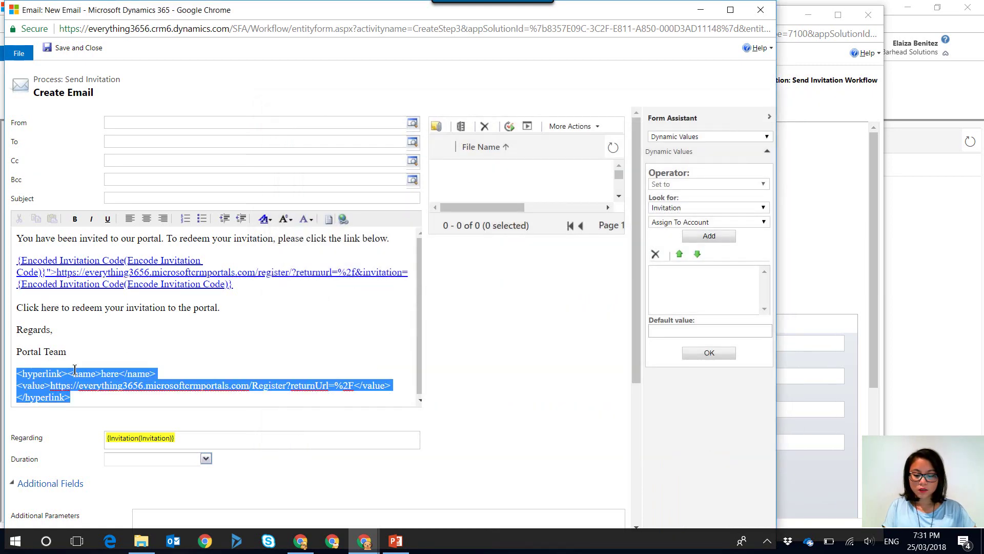
pyautogui.hotkey('ctrl', 'x')
pyautogui.moveTo(59, 307); pyautogui.dragTo(41, 308)
pyautogui.hotkey('ctrl', 'v')
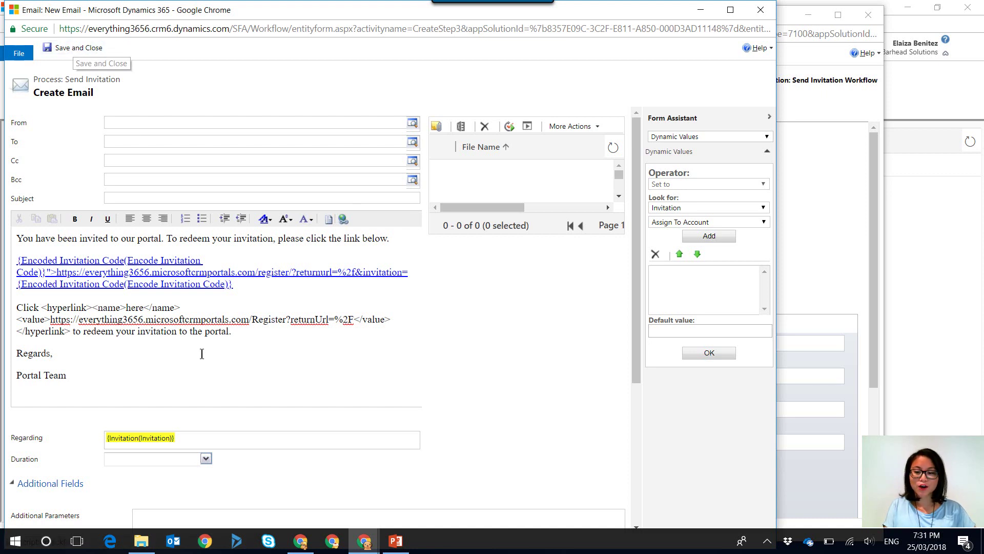
pyautogui.click(68, 49)
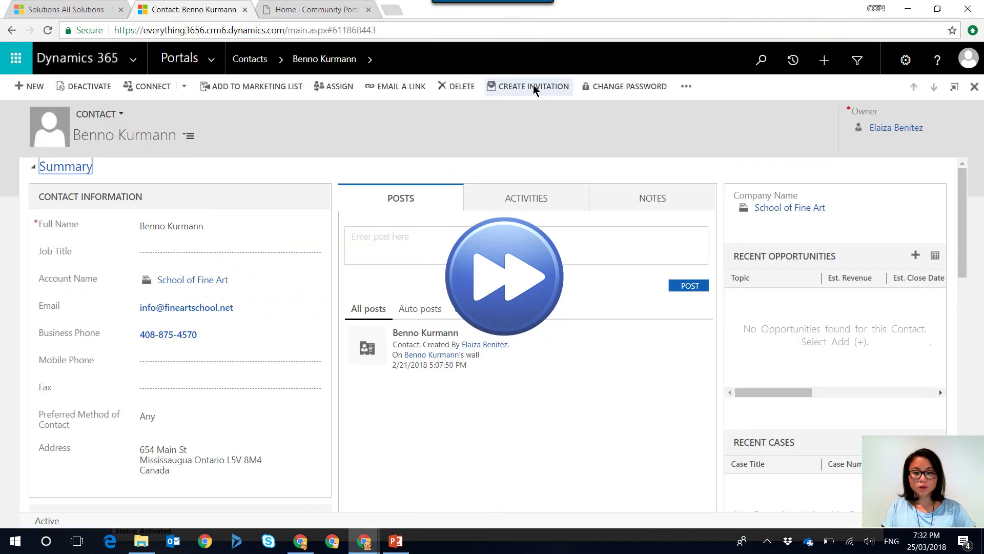
# Open the latest generated invitation email full-screen and follow its 'here' link to the Redeem Invitation page
pyautogui.click(533, 87)
pyautogui.scroll(-5, 492, 308)
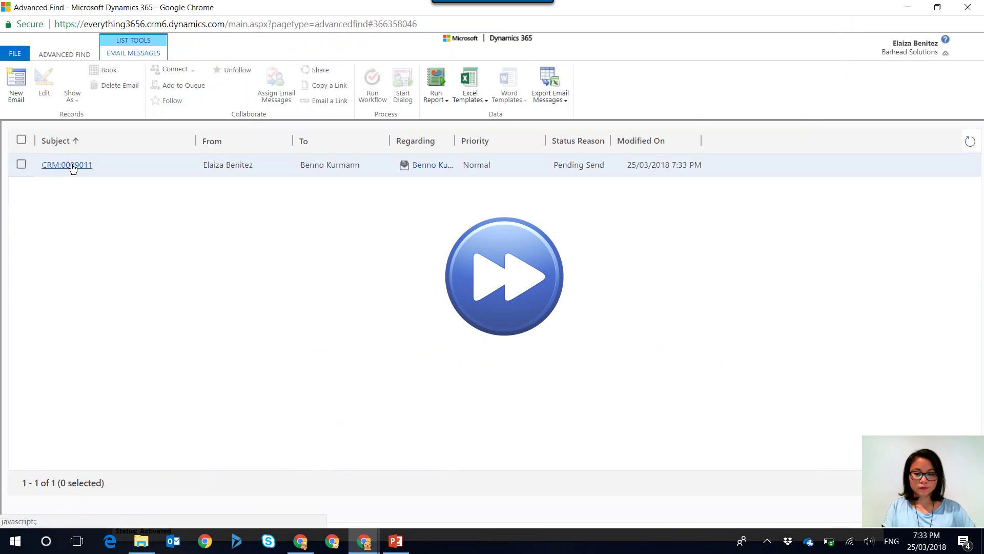
pyautogui.click(67, 165)
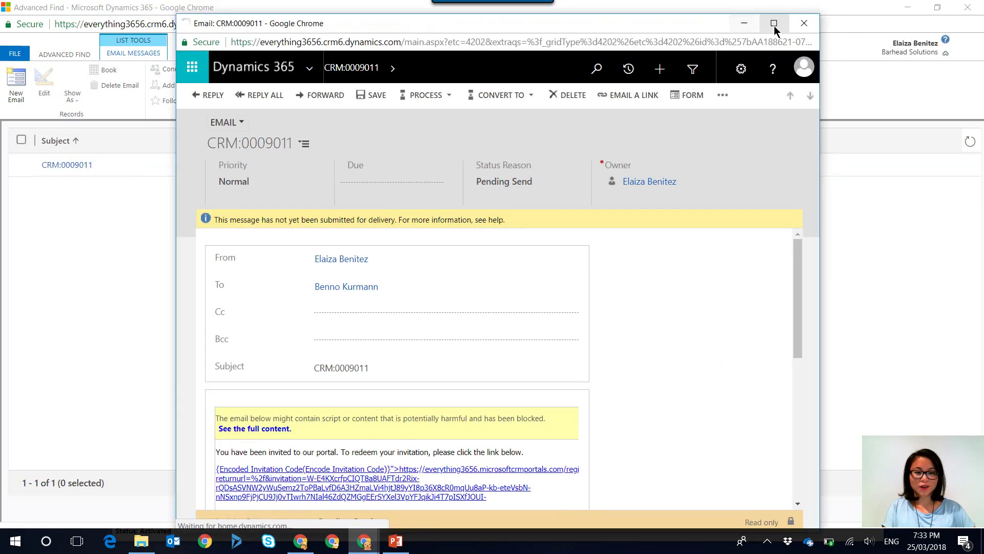
pyautogui.click(774, 24)
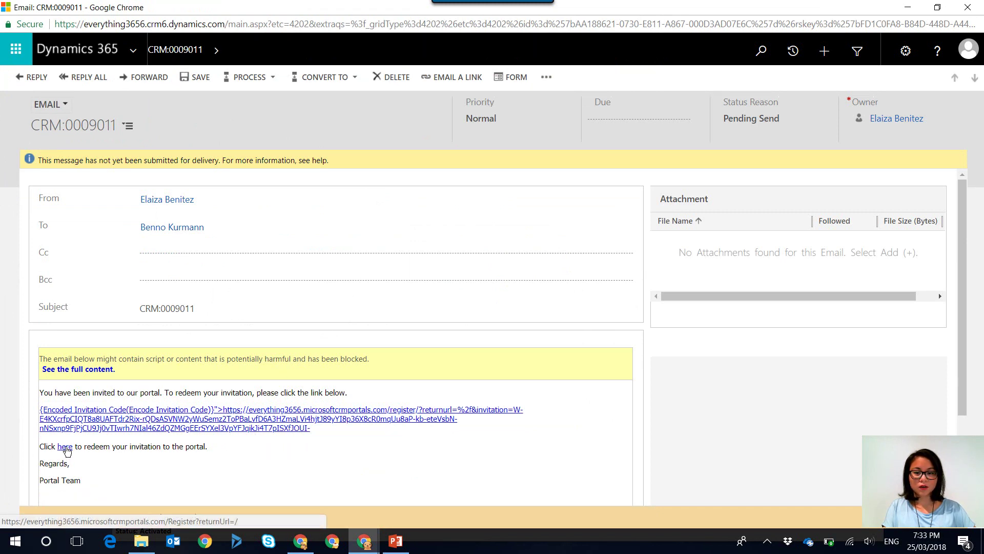
pyautogui.click(65, 447)
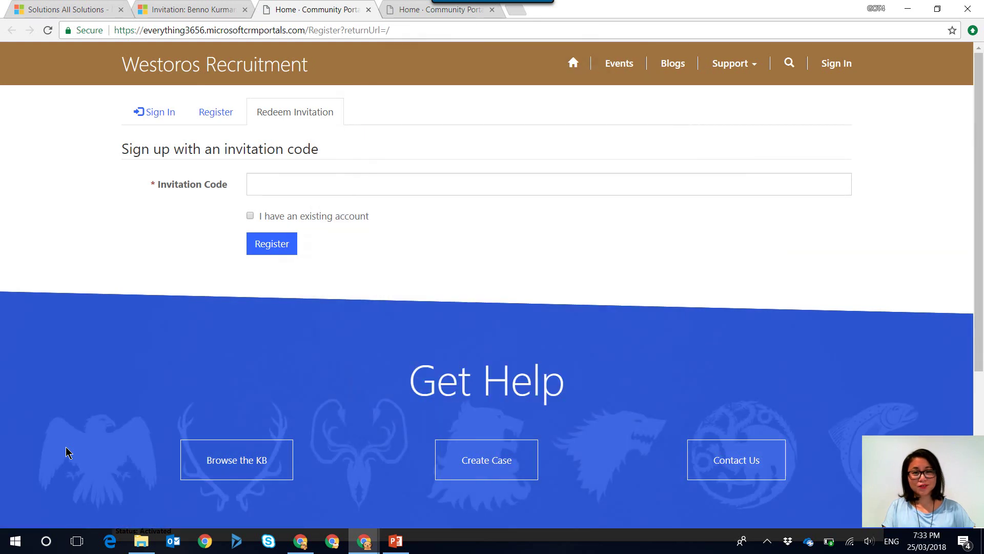
# Check the redeem page URL carries no invitation code, then reopen the workflow's Create Email step
pyautogui.click(398, 30)
pyautogui.click(398, 29)
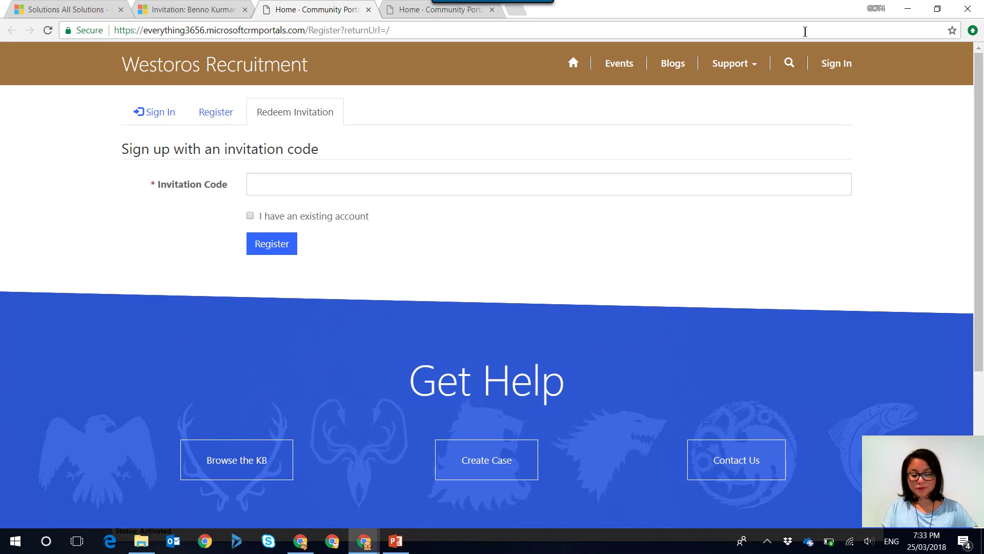
pyautogui.moveTo(364, 541)
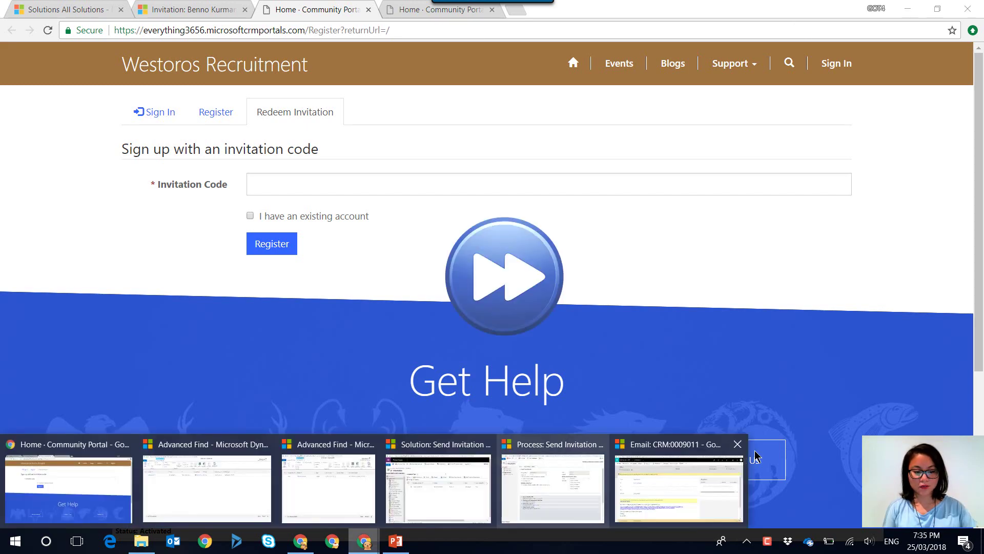
pyautogui.click(681, 488)
pyautogui.click(358, 382)
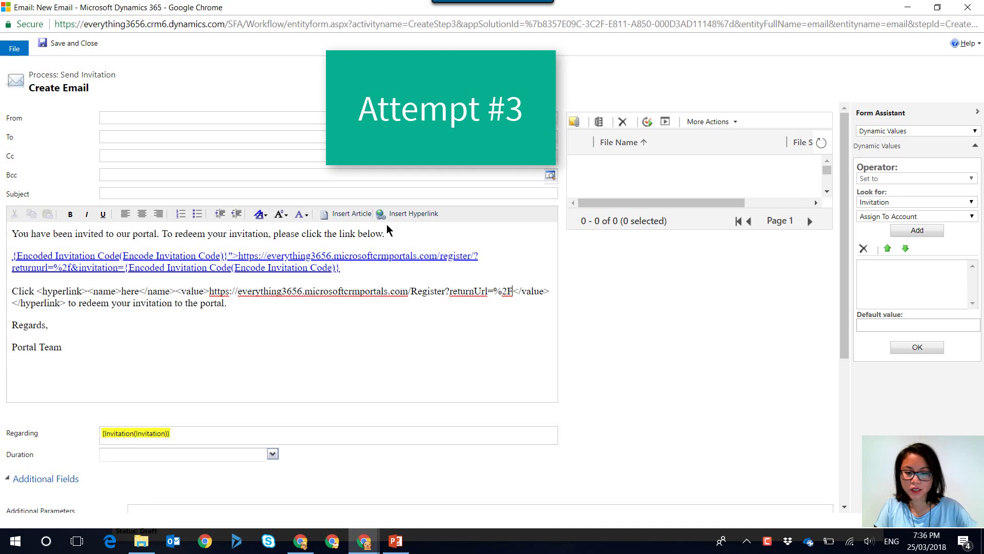
pyautogui.click(410, 213)
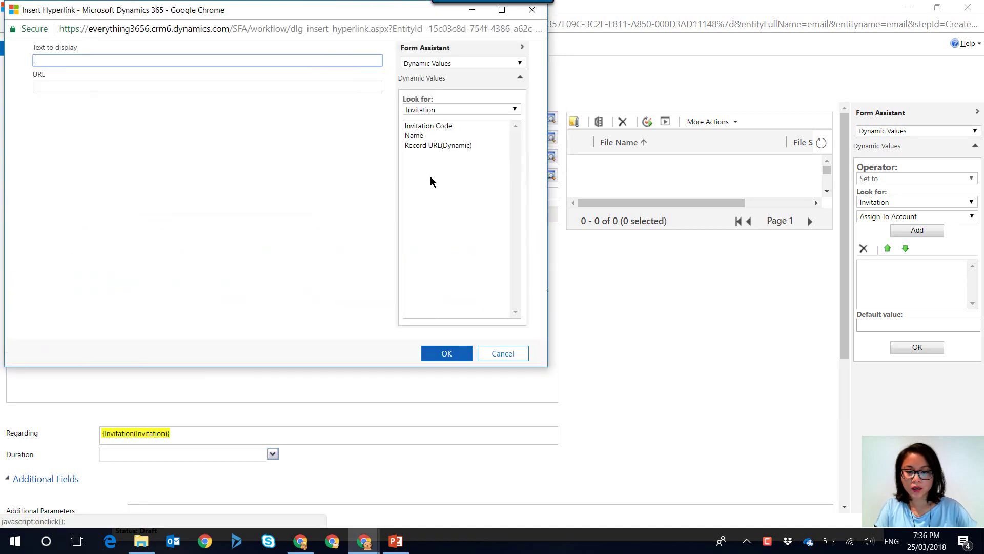
pyautogui.click(215, 86)
pyautogui.click(433, 109)
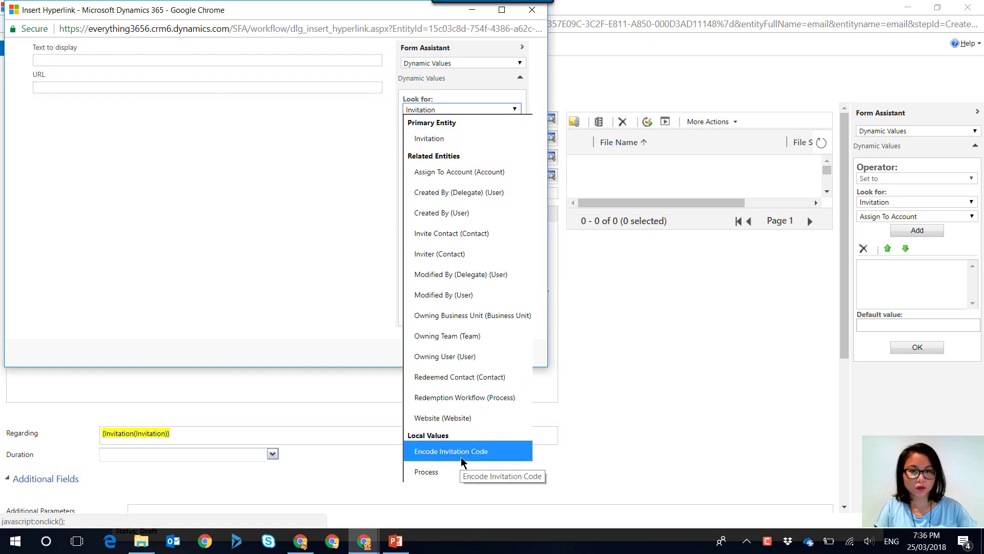
pyautogui.press('Up')
pyautogui.press('Up')
pyautogui.press('Up')
pyautogui.press('Up')
pyautogui.click(217, 326)
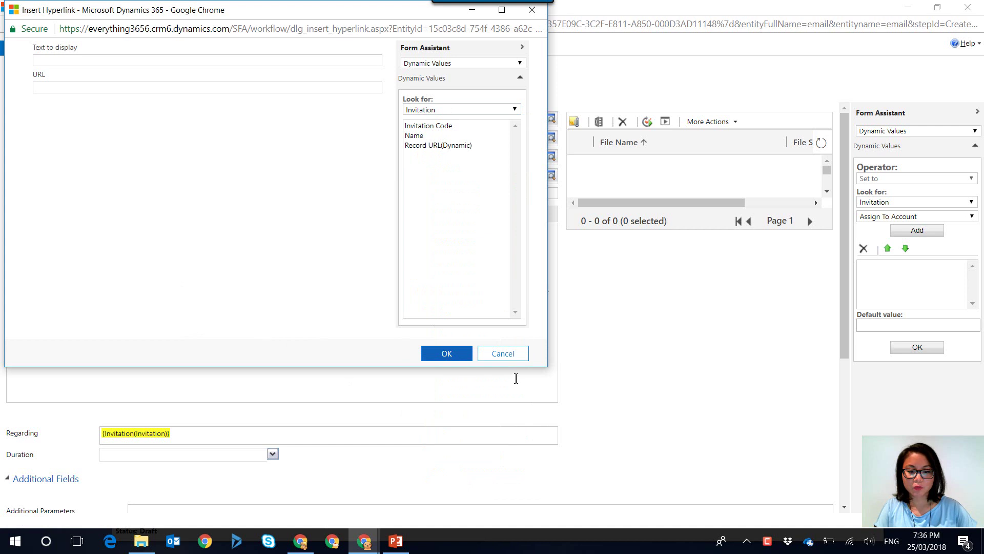
pyautogui.click(503, 354)
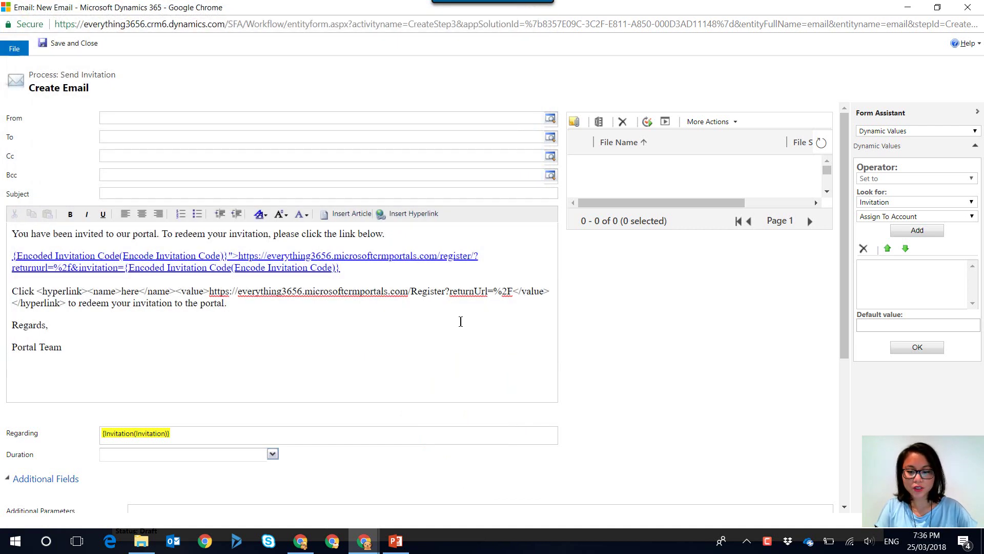
# Insert the Encoded Invitation Code dynamic value right after returnUrl=%2F in the 'here' link URL
pyautogui.click(513, 290)
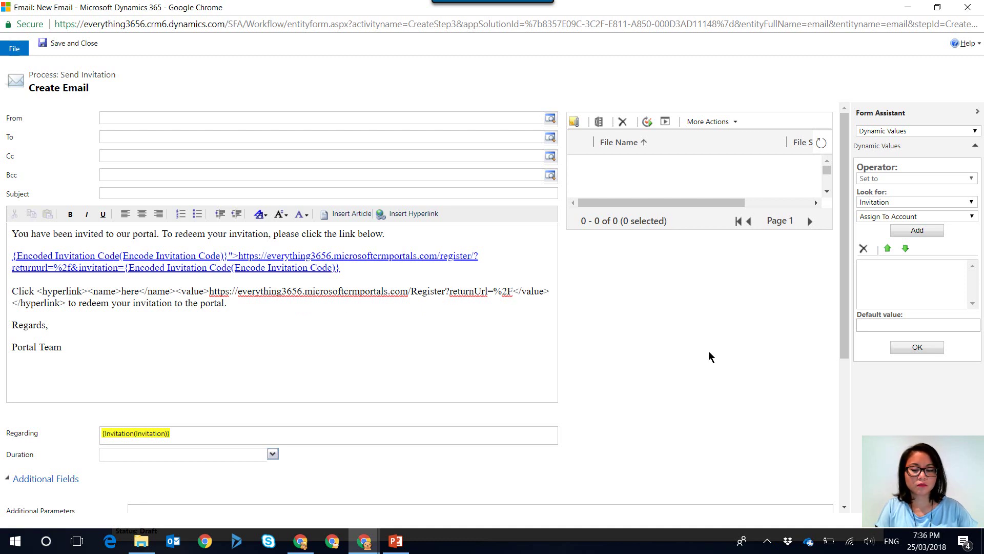
pyautogui.click(922, 203)
pyautogui.moveTo(969, 234); pyautogui.dragTo(976, 275)
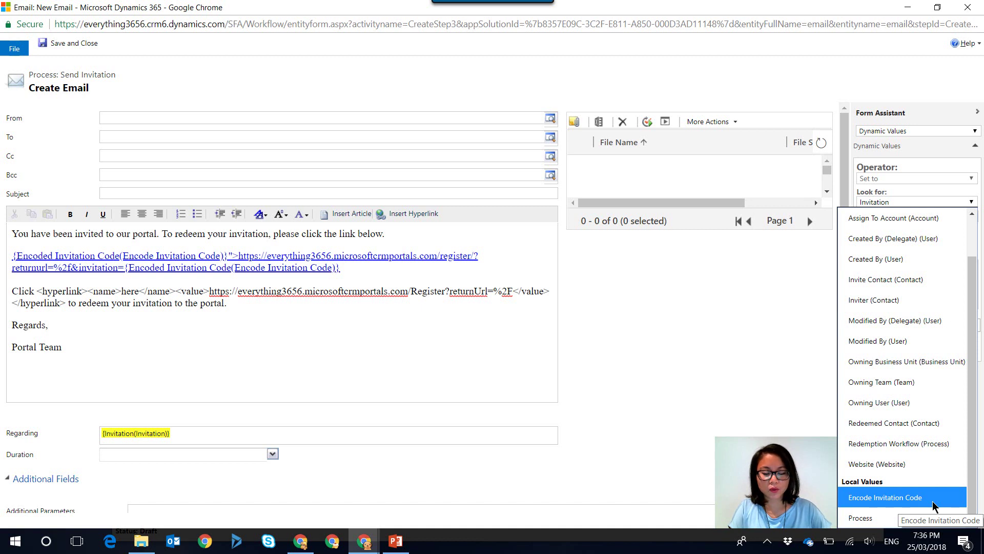
pyautogui.click(933, 500)
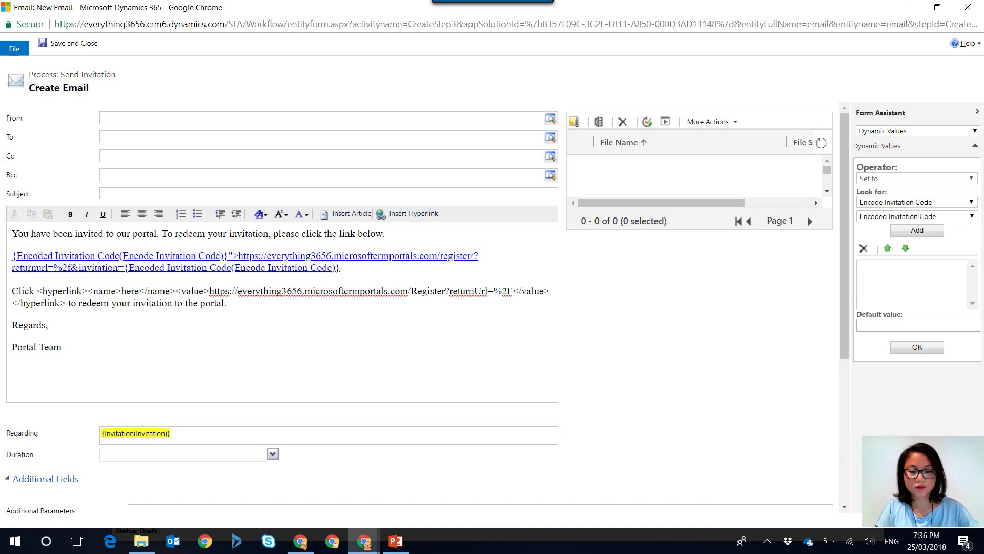
pyautogui.click(902, 231)
pyautogui.click(894, 265)
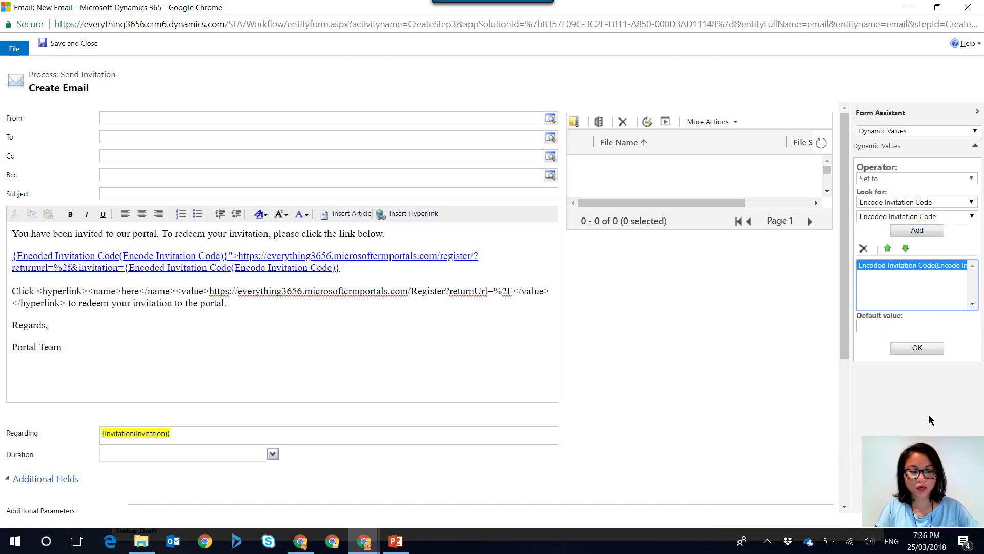
pyautogui.click(917, 348)
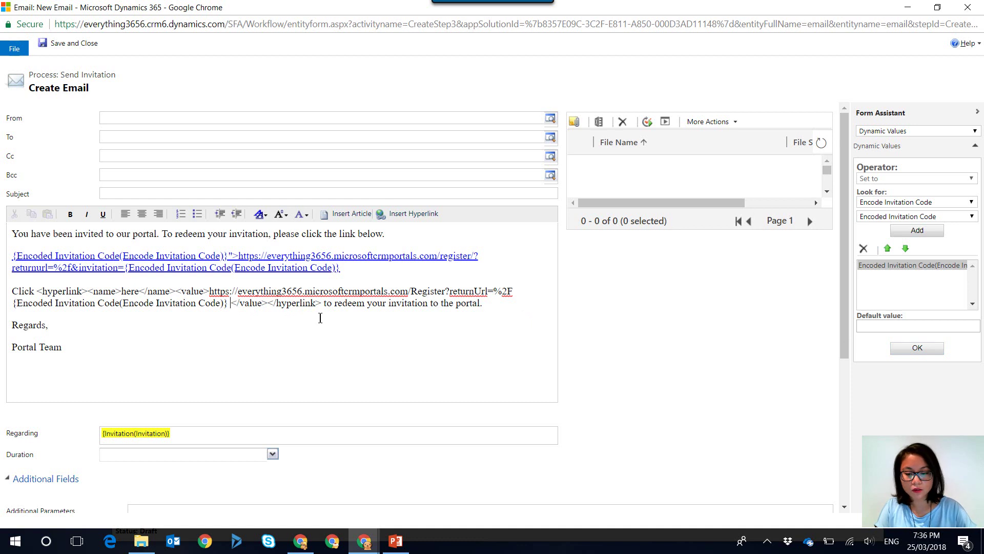
# Remove the extra space and line break so the code directly follows %2F
pyautogui.press('Delete')
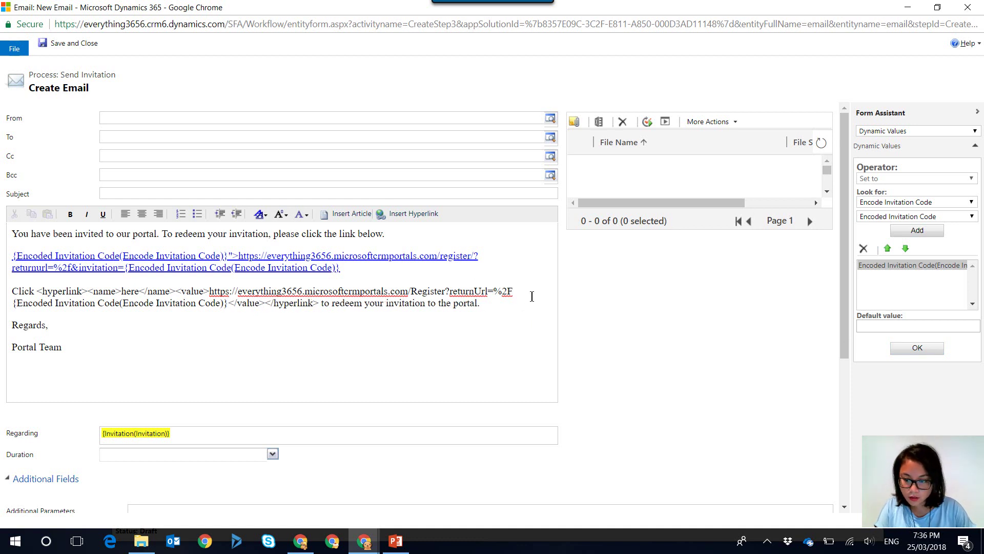
pyautogui.click(511, 290)
pyautogui.press('Delete')
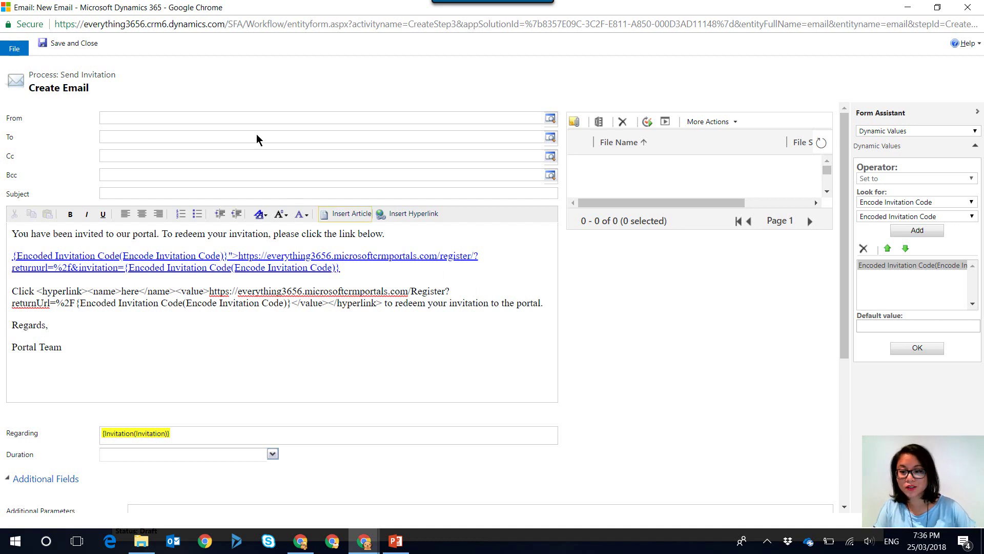
# Save the email step, reactivate the Send Invitation workflow, and open new invitation email CRM:0009012
pyautogui.click(51, 45)
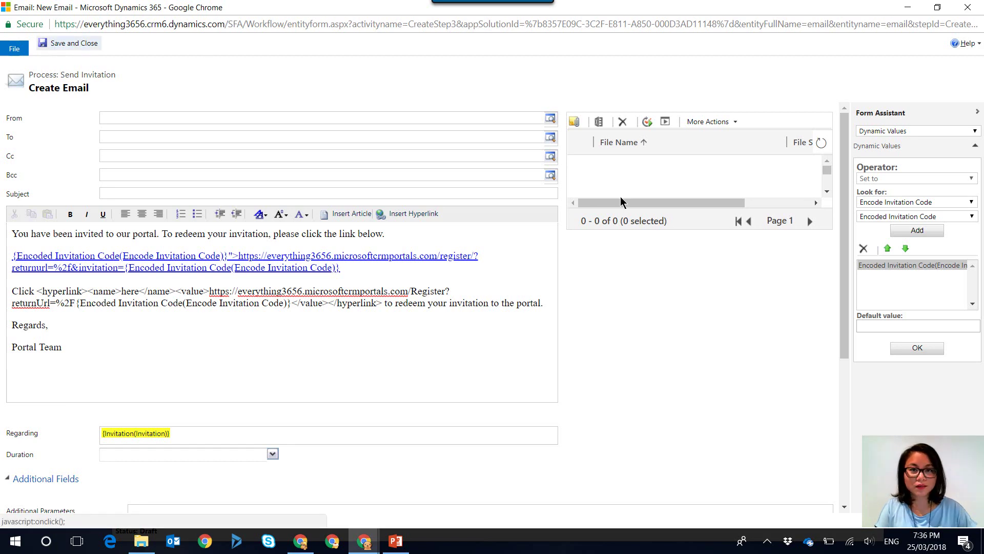
pyautogui.click(308, 53)
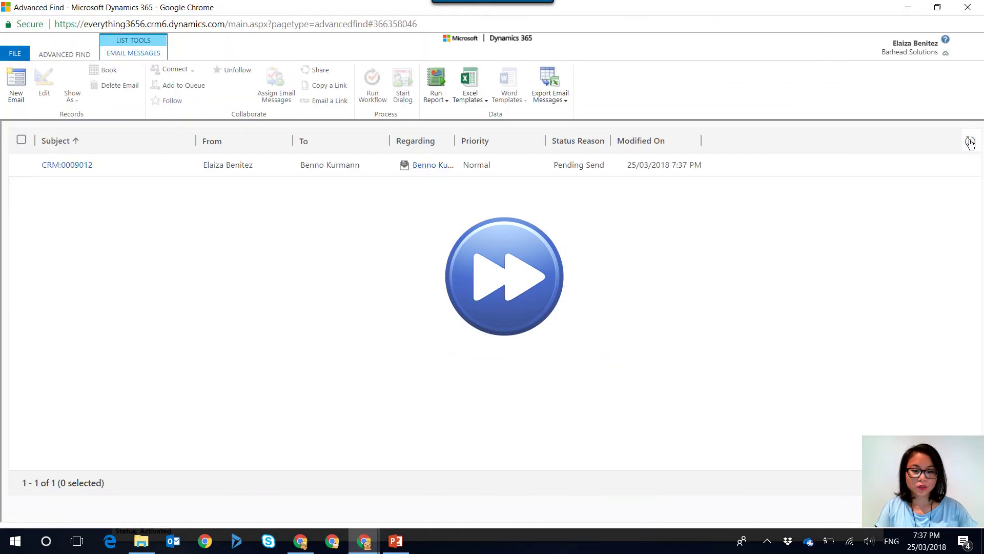
pyautogui.click(85, 165)
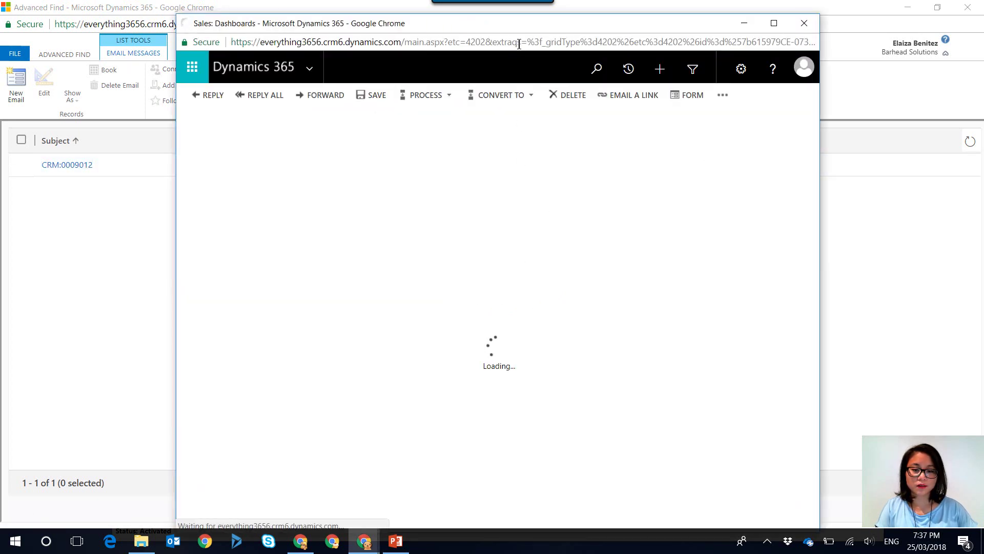
# Follow email CRM:0009012's 'here' link and check the portal's Invitation Code field
pyautogui.moveTo(537, 19); pyautogui.dragTo(543, 10)
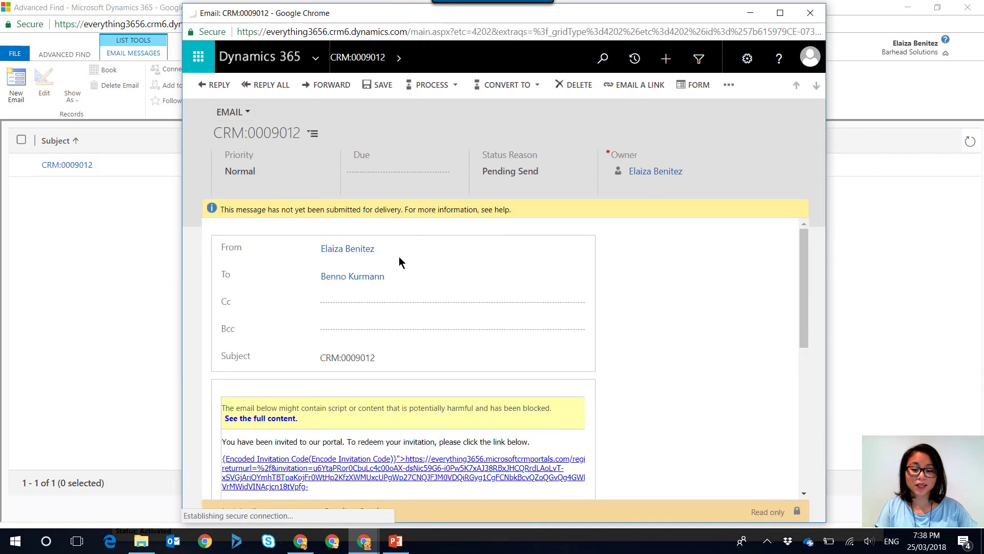
pyautogui.scroll(-4, 365, 348)
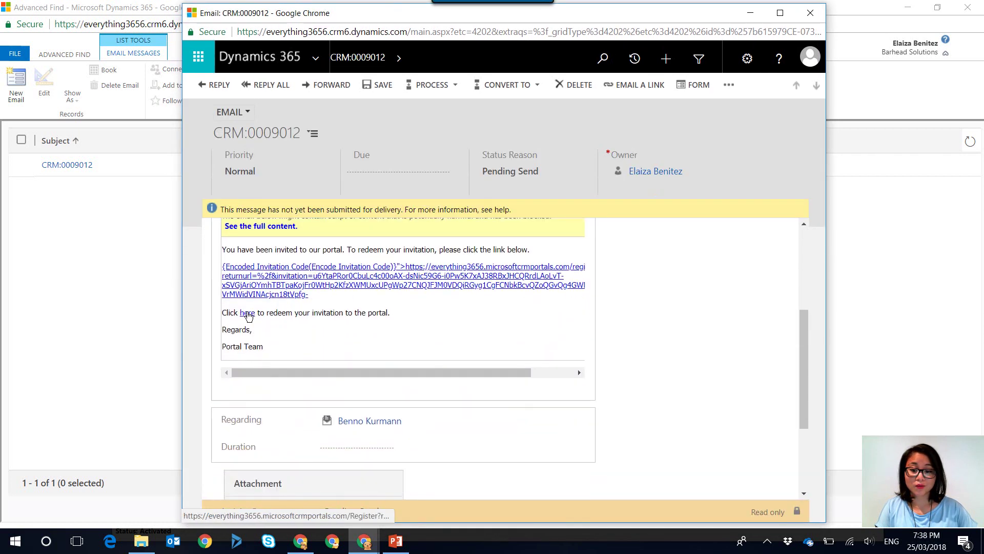
pyautogui.click(247, 314)
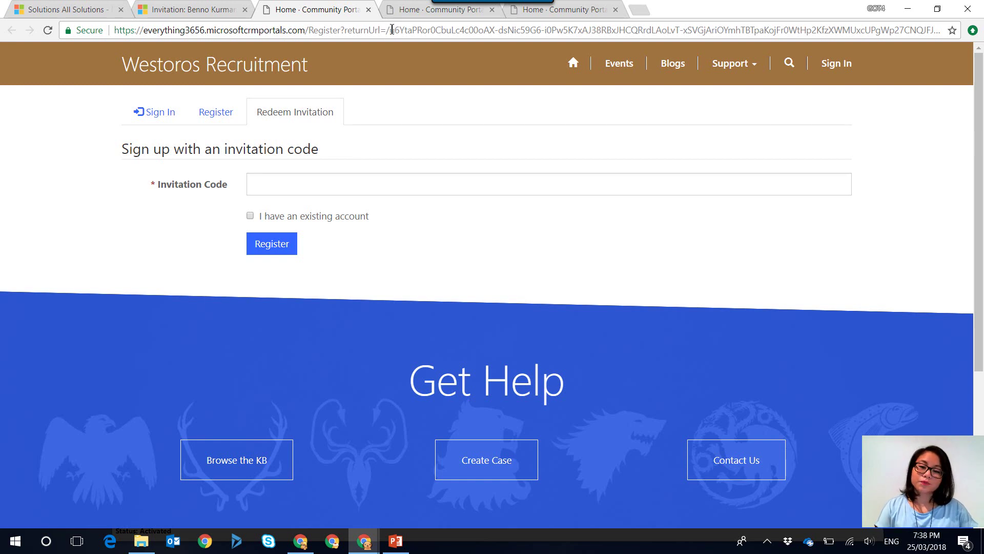
pyautogui.click(289, 190)
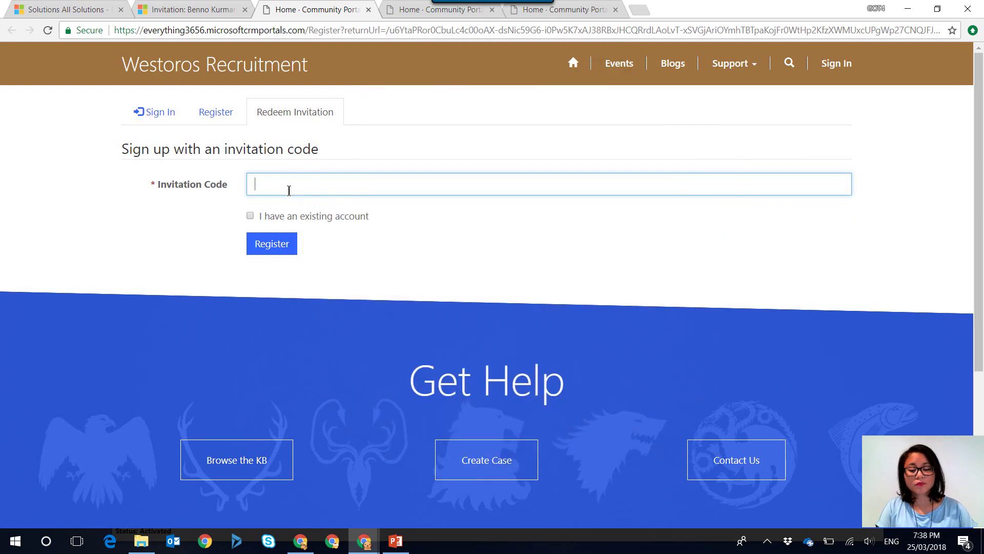
pyautogui.moveTo(370, 546)
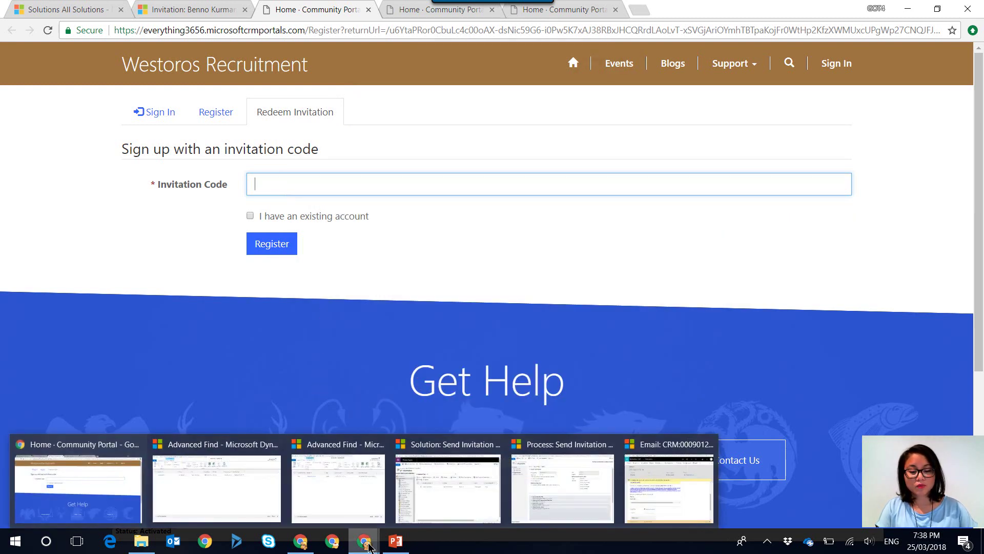
pyautogui.click(666, 482)
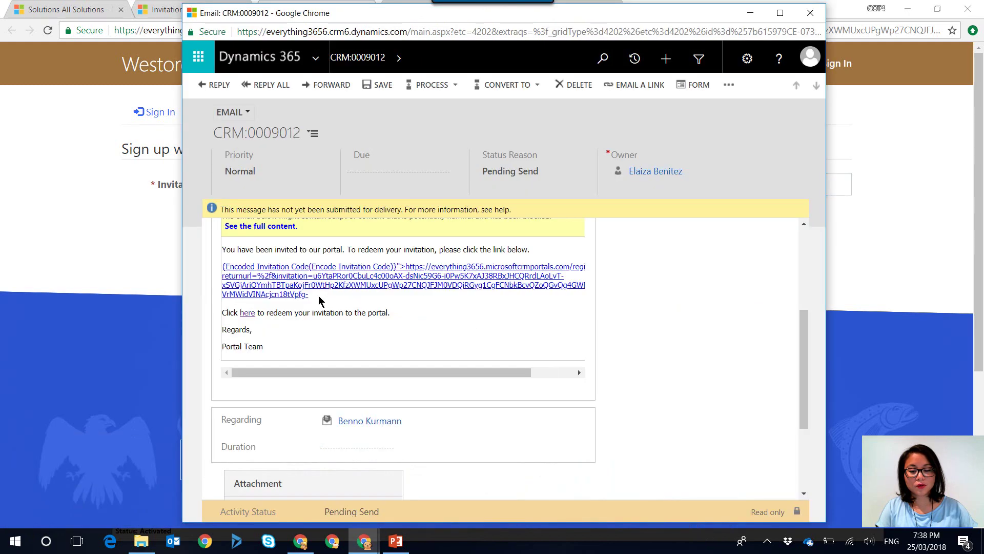
pyautogui.moveTo(313, 301); pyautogui.dragTo(313, 275)
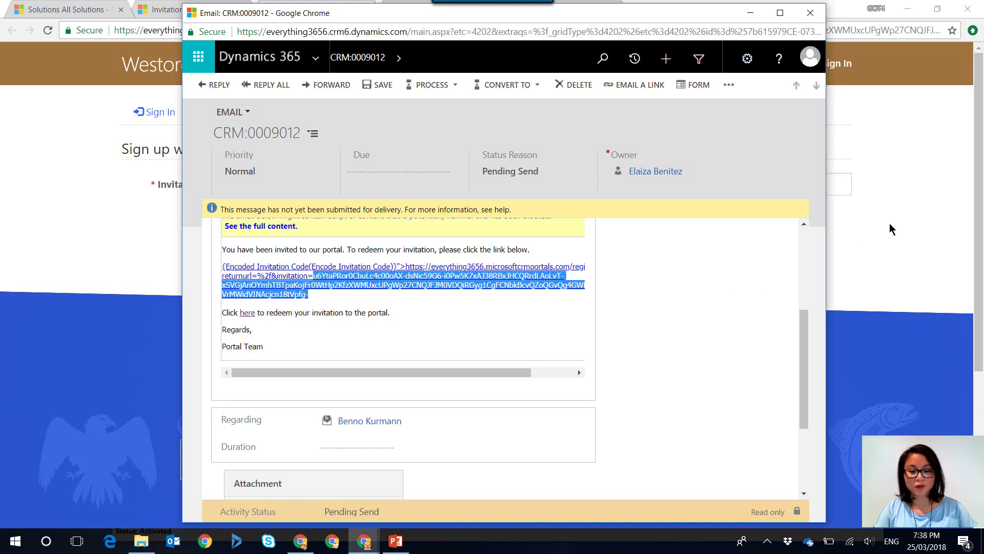
pyautogui.click(895, 208)
pyautogui.click(778, 183)
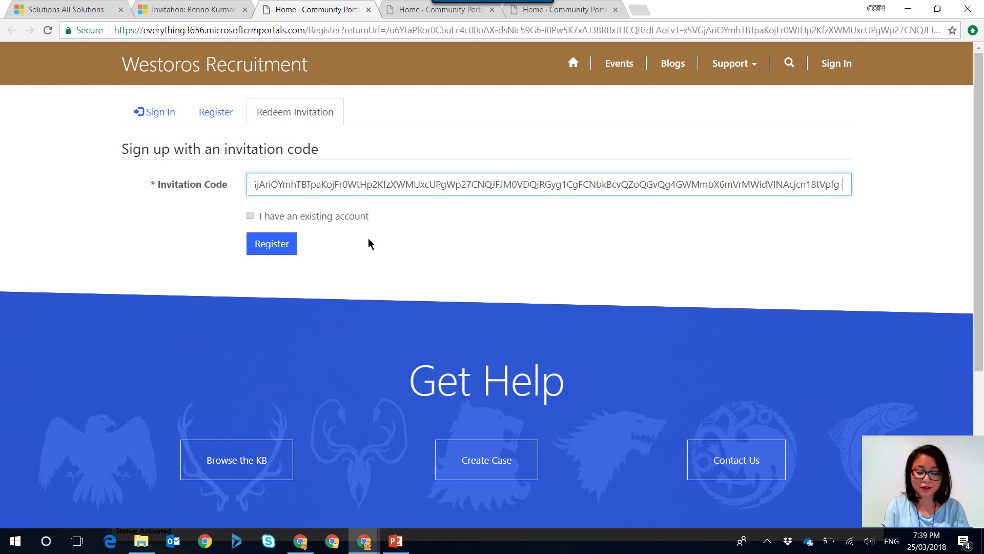
pyautogui.hotkey('ctrl', 'a')
pyautogui.press('BackSpace')
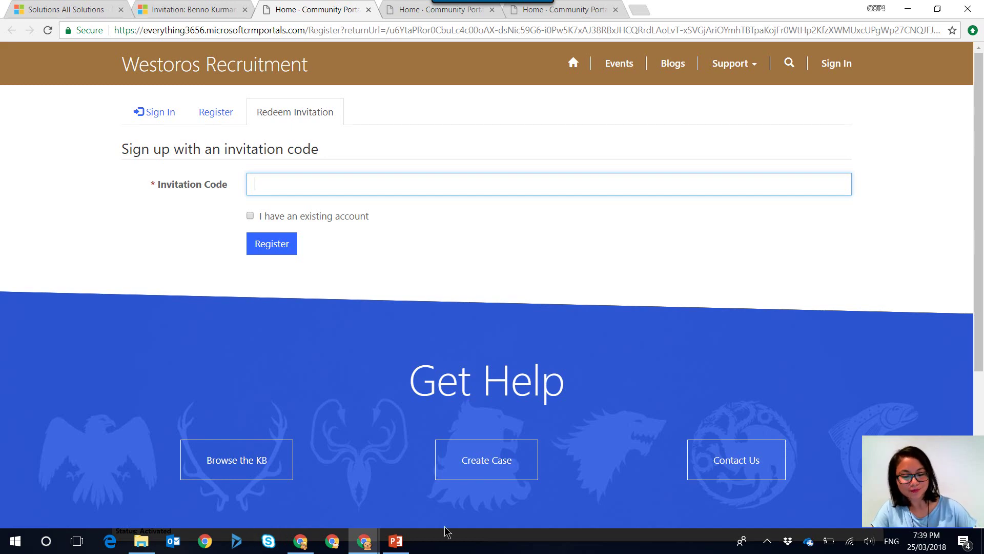
# Close the old invitation email and deactivate the Send Invitation workflow
pyautogui.click(364, 541)
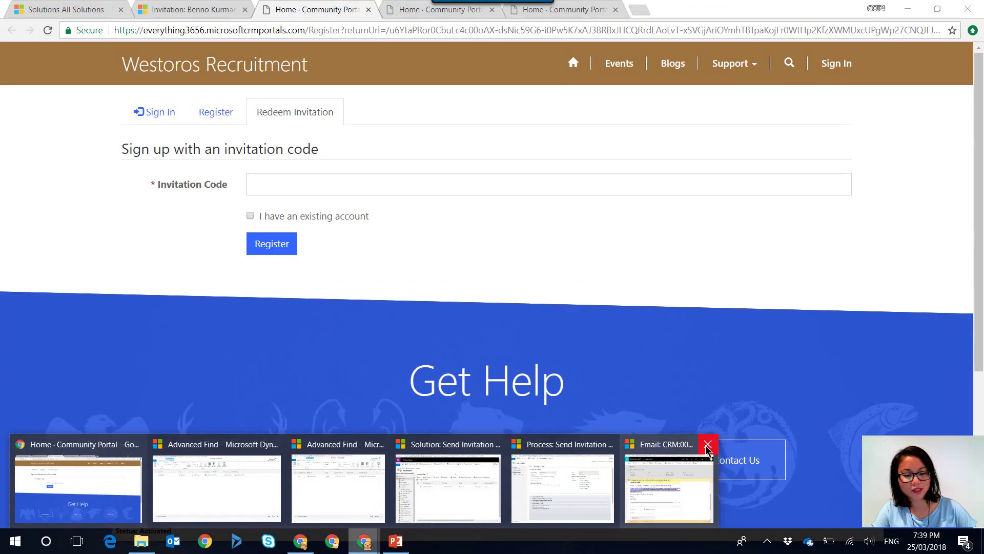
pyautogui.click(710, 444)
pyautogui.click(592, 470)
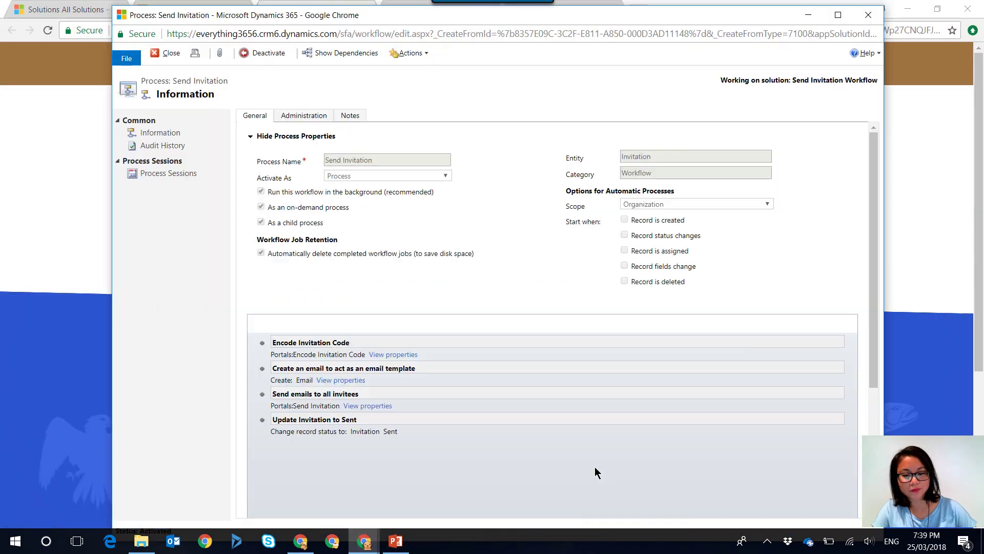
pyautogui.click(268, 54)
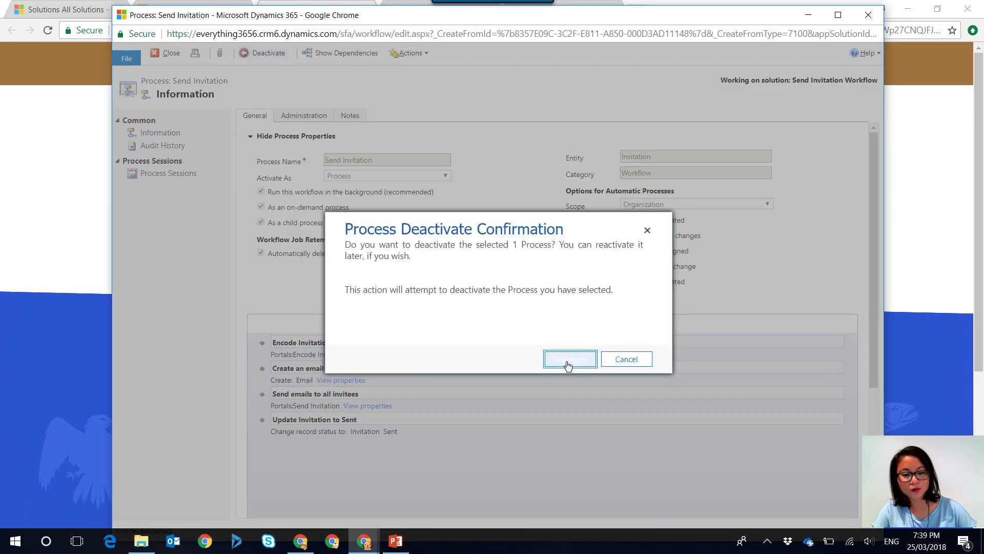
pyautogui.click(566, 359)
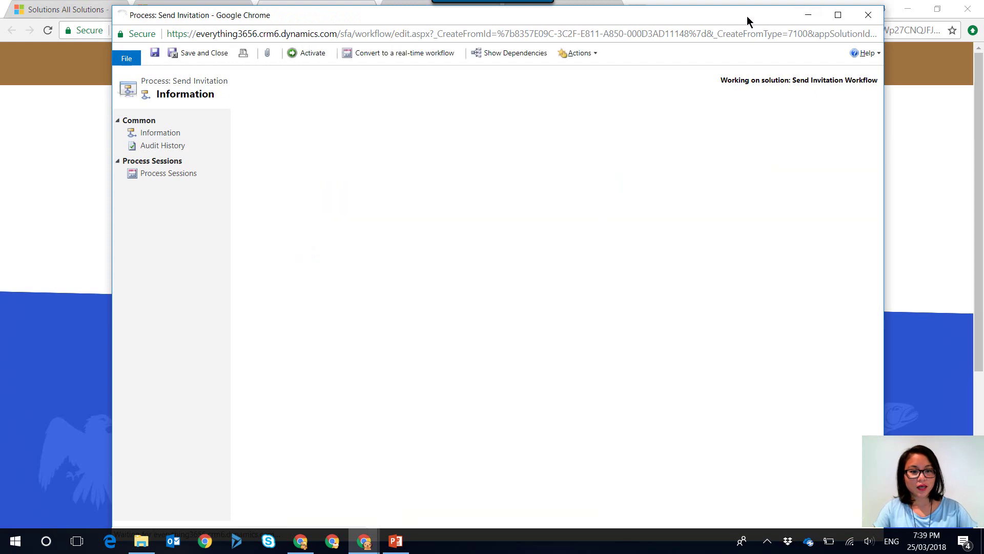
# Open the properties of the workflow's 'Create an email' step for editing
pyautogui.moveTo(746, 16); pyautogui.dragTo(756, 253)
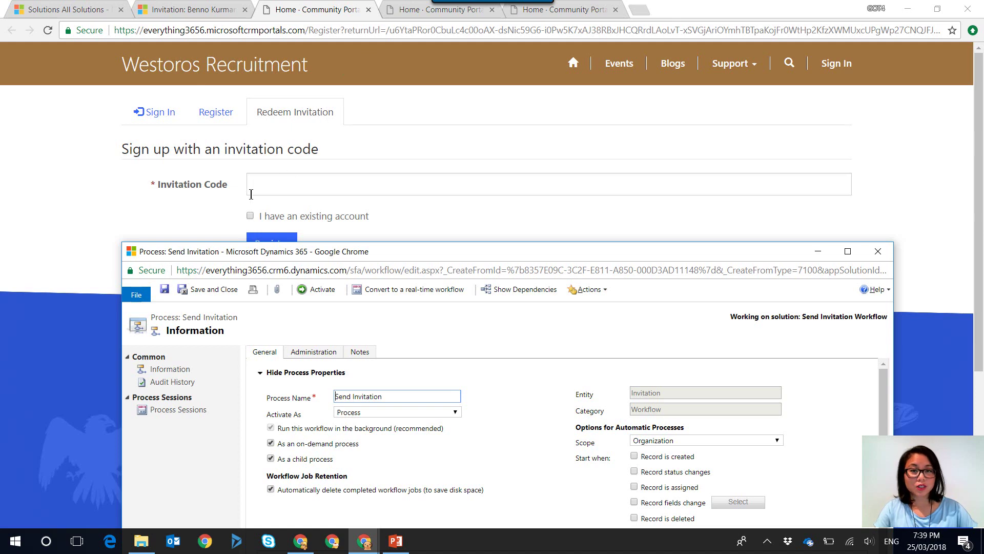
pyautogui.moveTo(408, 252); pyautogui.dragTo(419, 15)
pyautogui.click(464, 392)
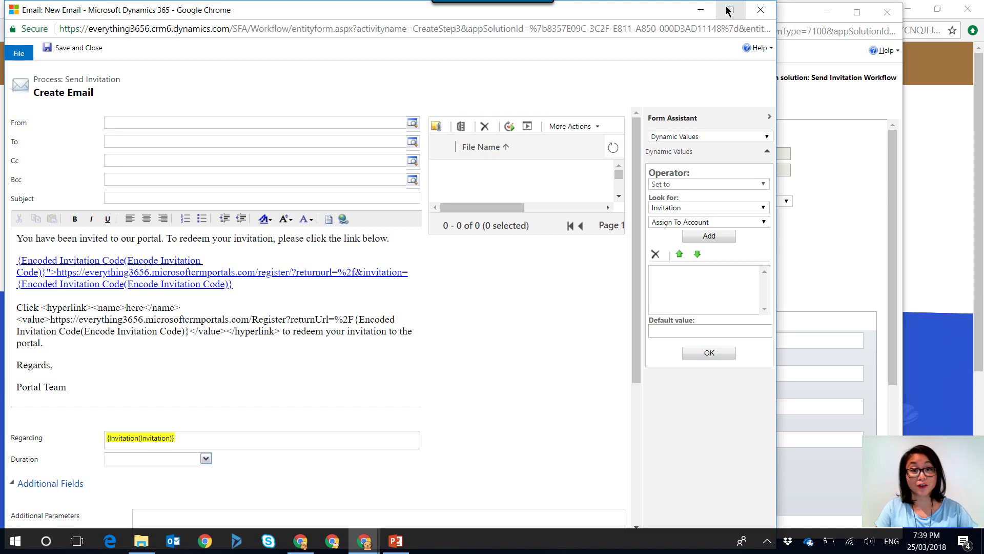
# Add &invitation= after returnUrl=%2F in the 'here' link, before the Encoded Invitation Code value
pyautogui.click(729, 10)
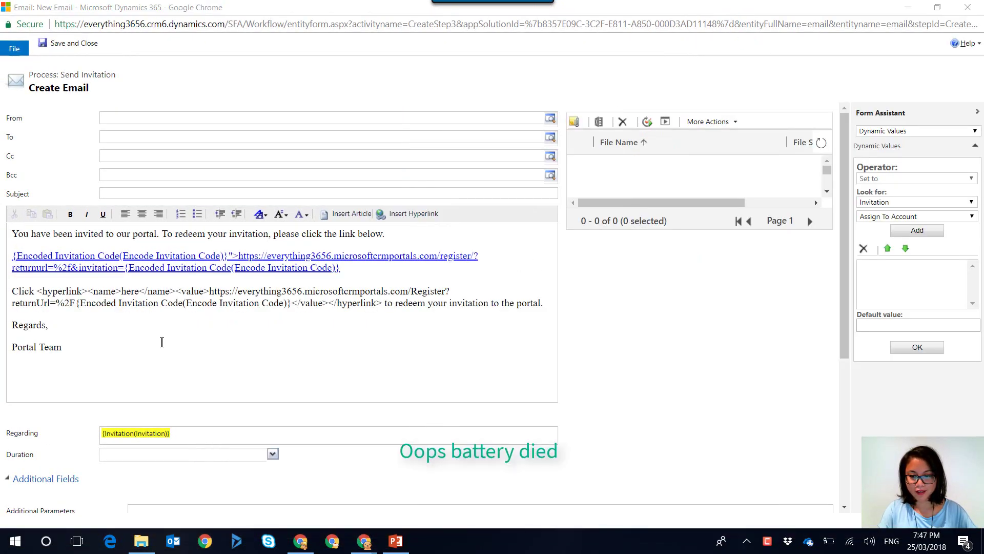
pyautogui.click(140, 307)
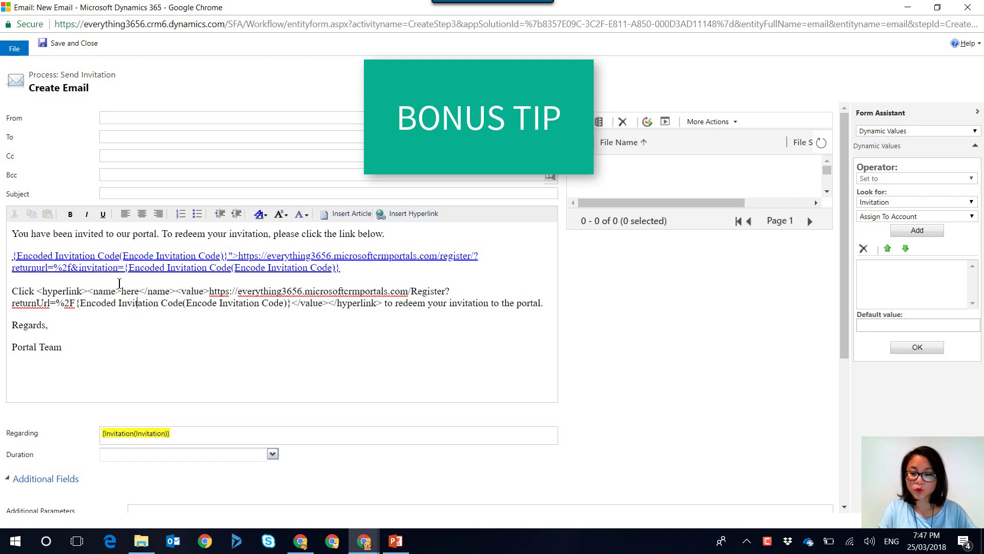
pyautogui.click(72, 267)
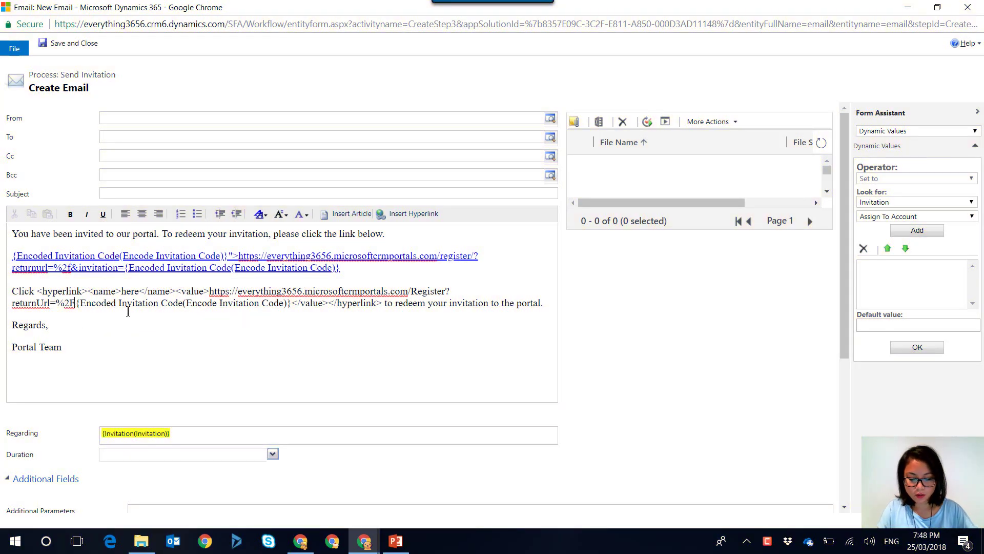
pyautogui.write('&')
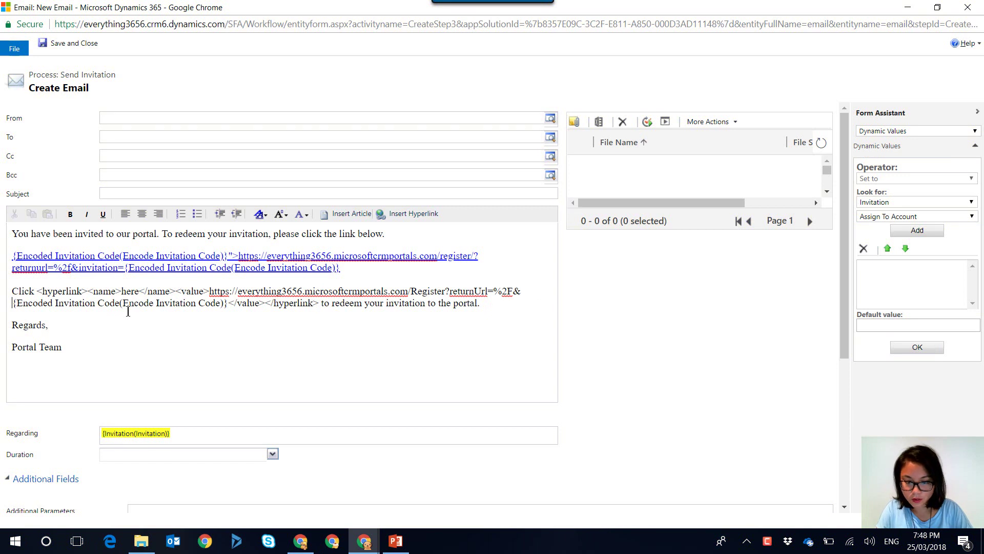
pyautogui.write('invitation')
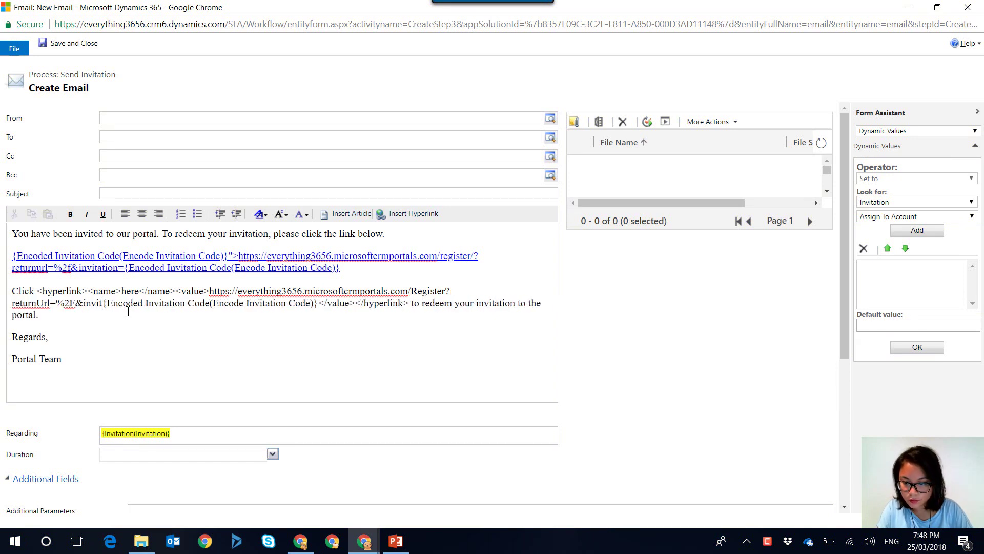
pyautogui.write('=')
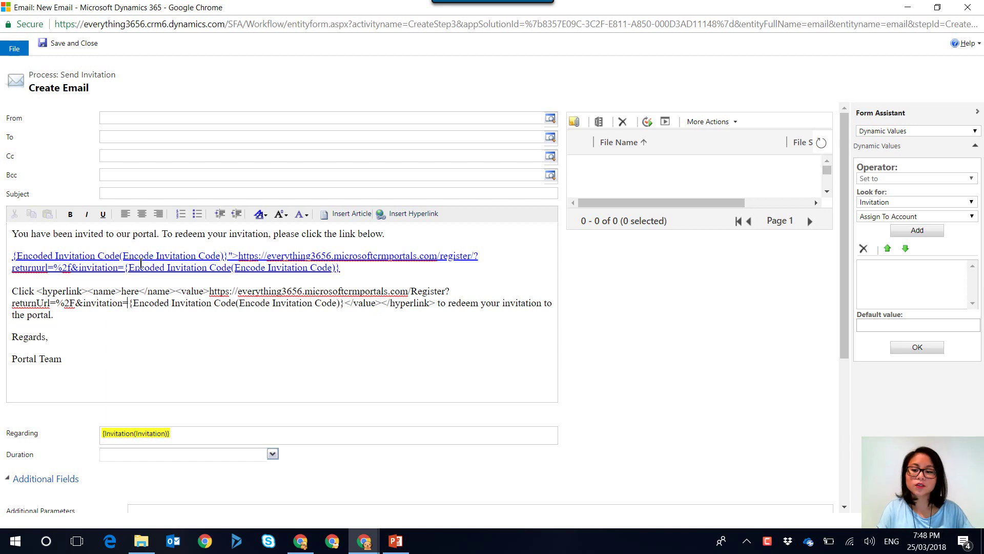
# Save and close the email template, then confirm activating the Send Invitation workflow
pyautogui.click(84, 45)
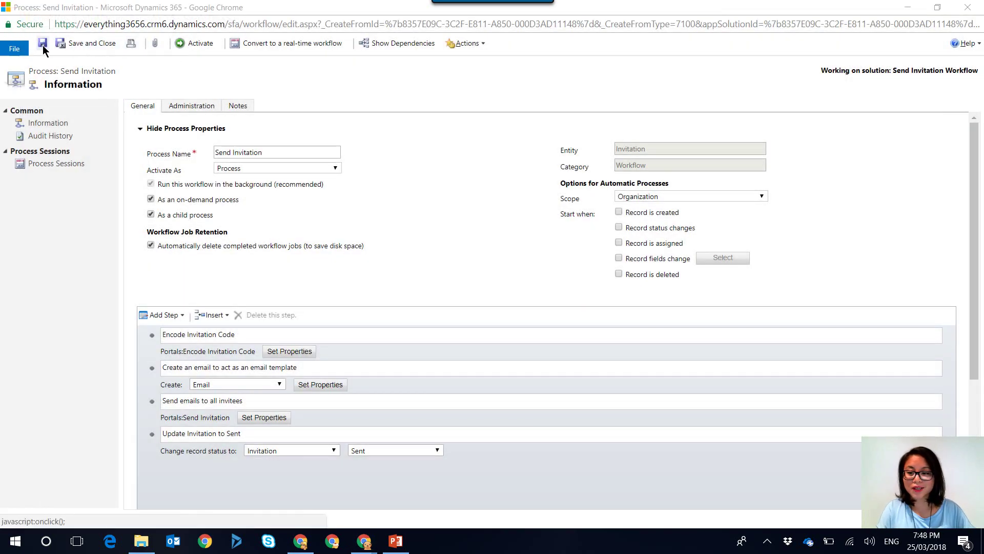
pyautogui.click(194, 43)
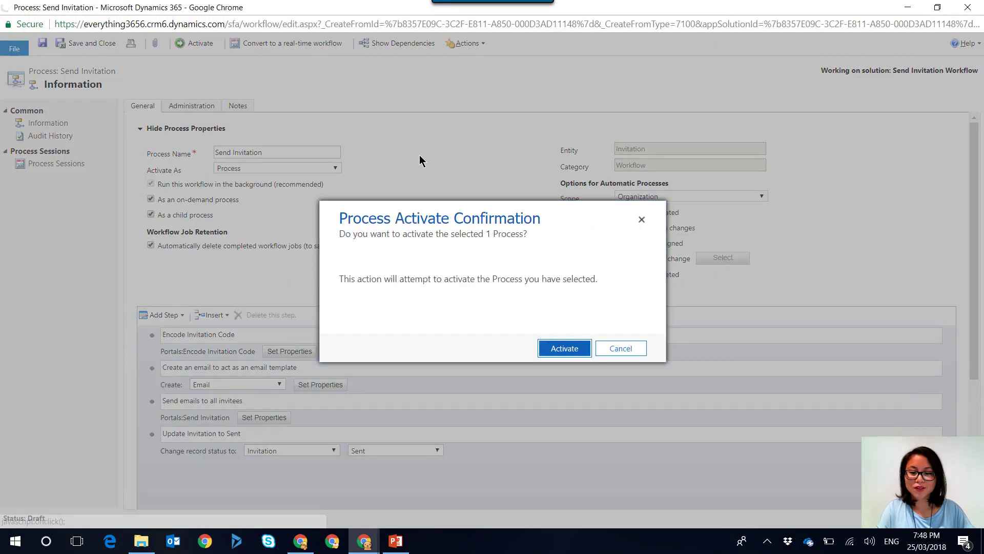
pyautogui.click(585, 350)
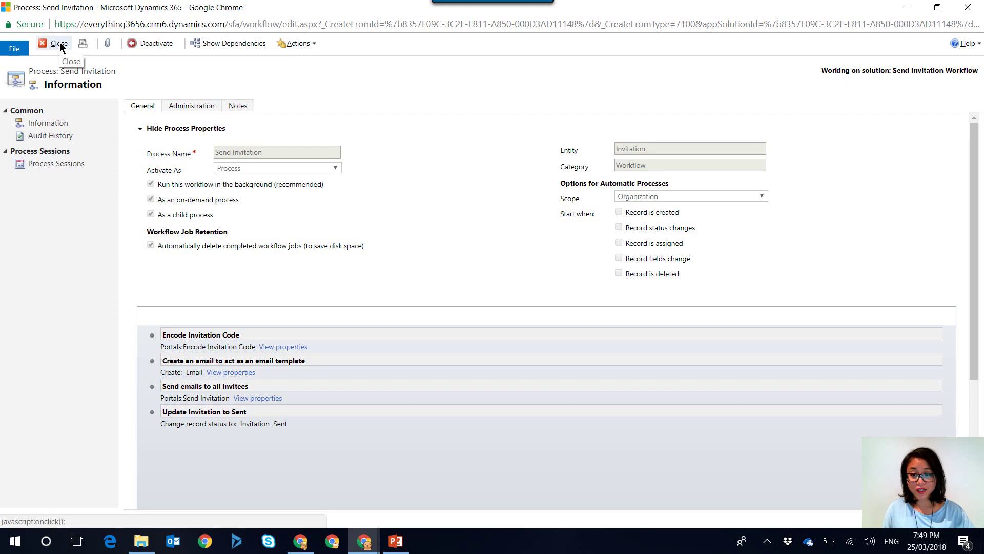
# Create a new invitation for the contact with a web role assigned
pyautogui.click(910, 8)
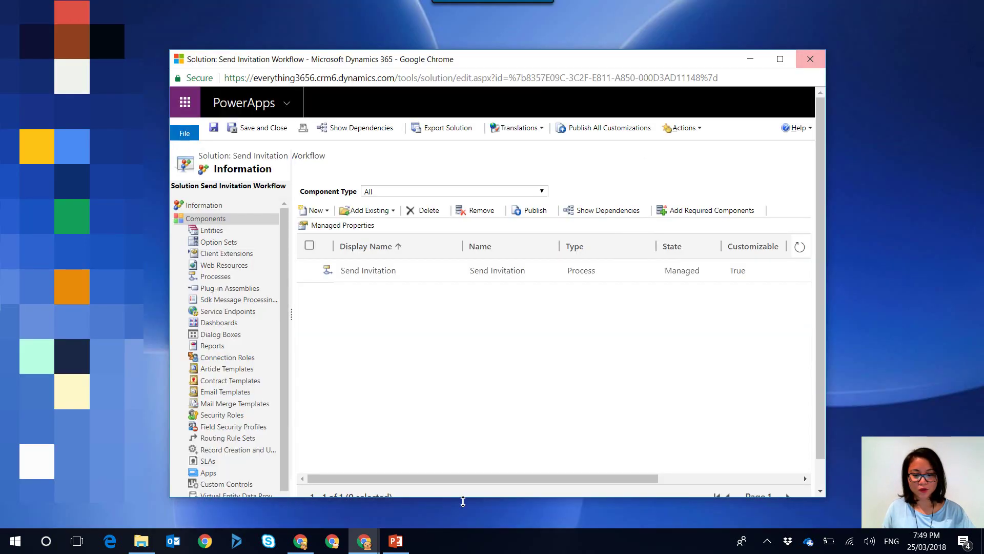
pyautogui.moveTo(364, 541)
pyautogui.click(139, 481)
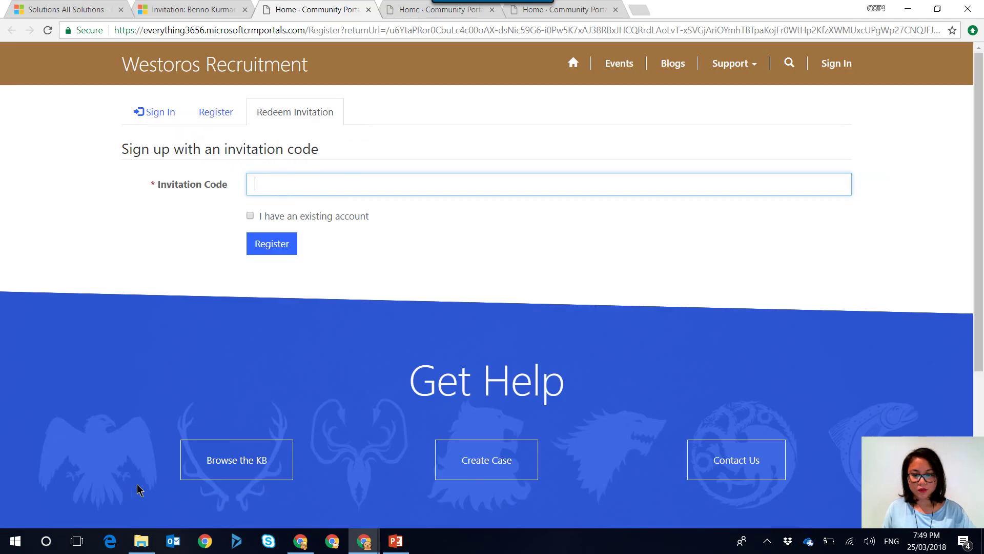
pyautogui.click(195, 11)
pyautogui.scroll(5, 301, 334)
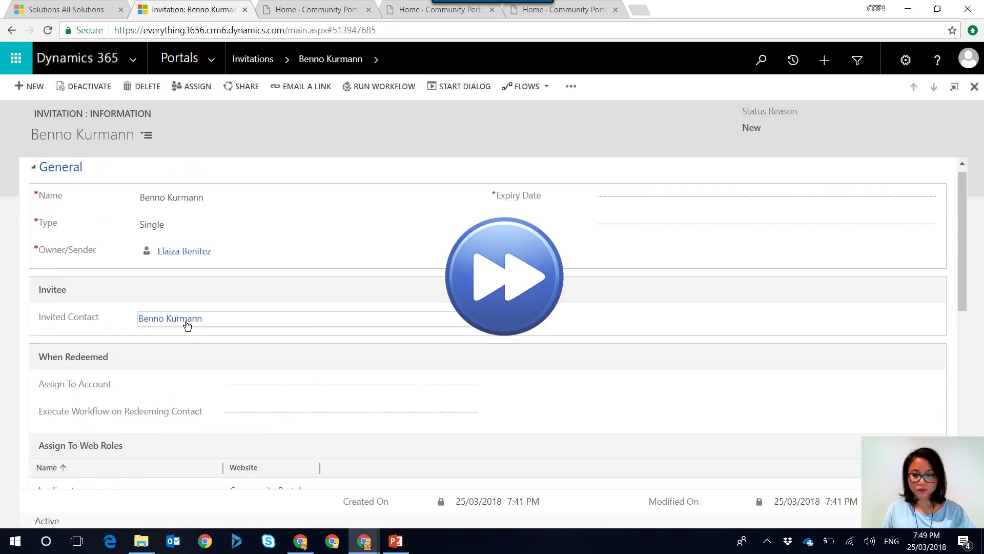
pyautogui.click(186, 321)
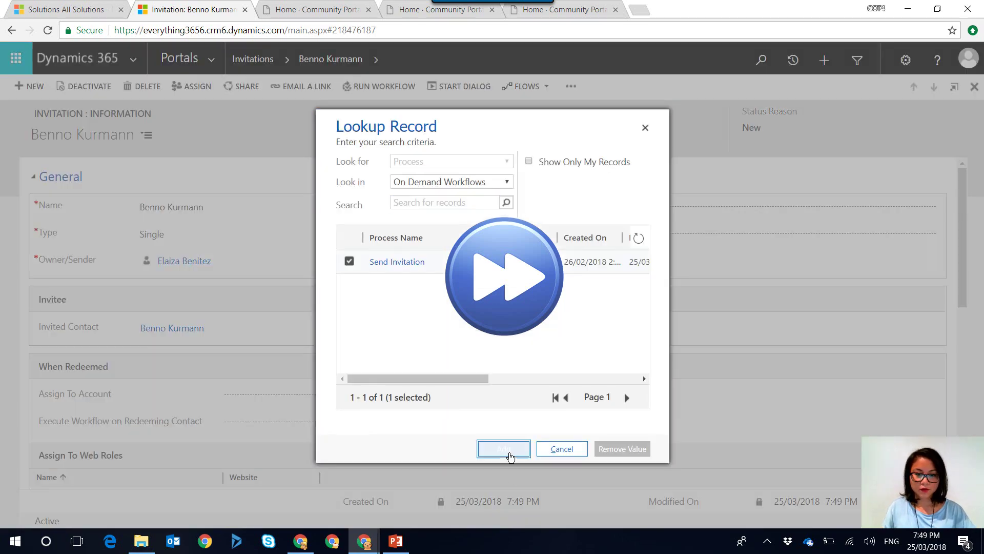
pyautogui.click(508, 451)
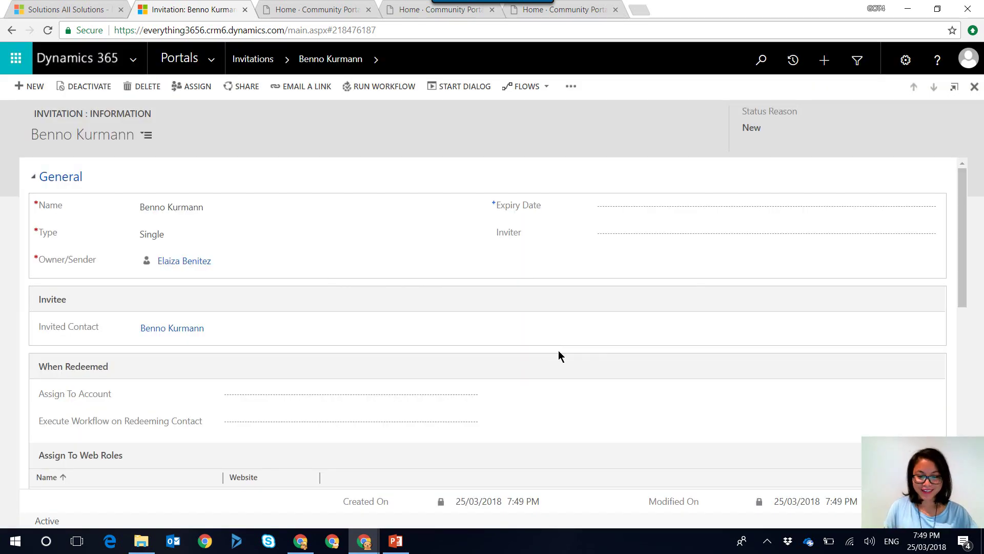
# Refresh the Invitations and Email Messages searches to list pending email CRM:0009014
pyautogui.moveTo(354, 547)
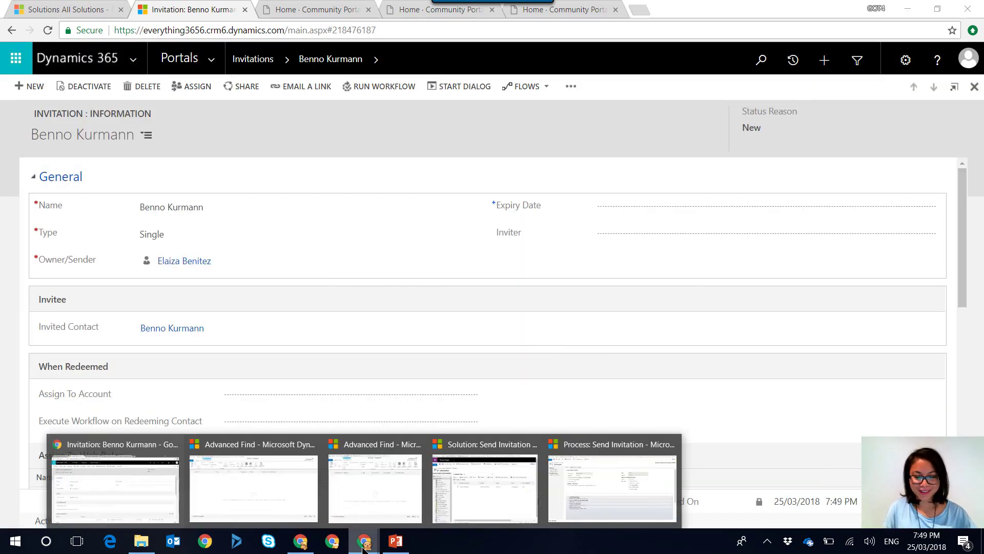
pyautogui.click(355, 497)
pyautogui.click(841, 177)
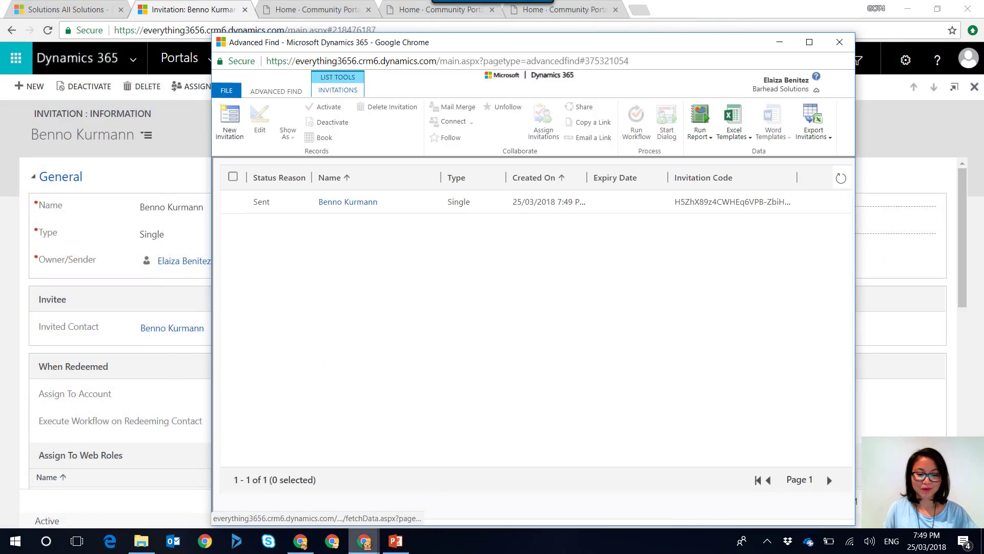
pyautogui.moveTo(363, 546)
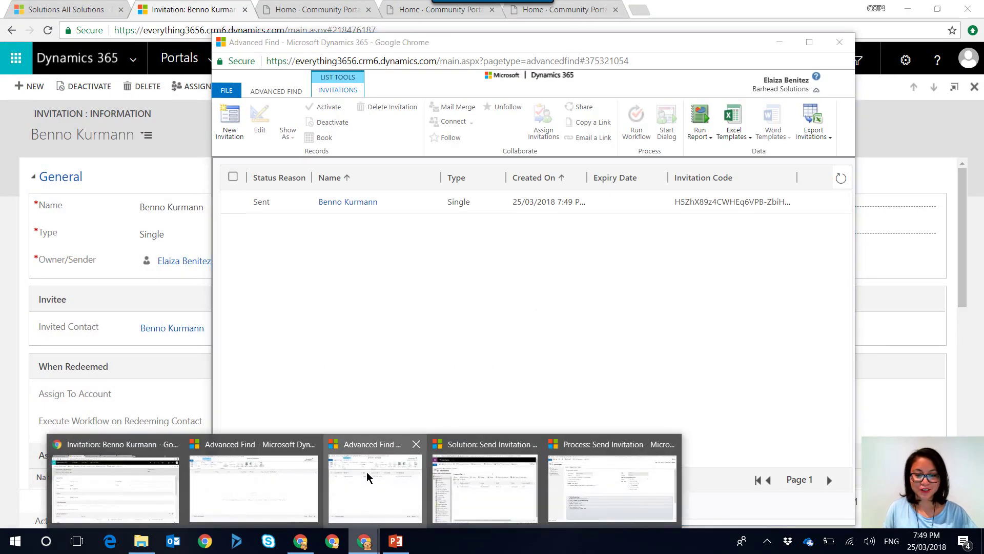
pyautogui.click(284, 480)
pyautogui.click(969, 141)
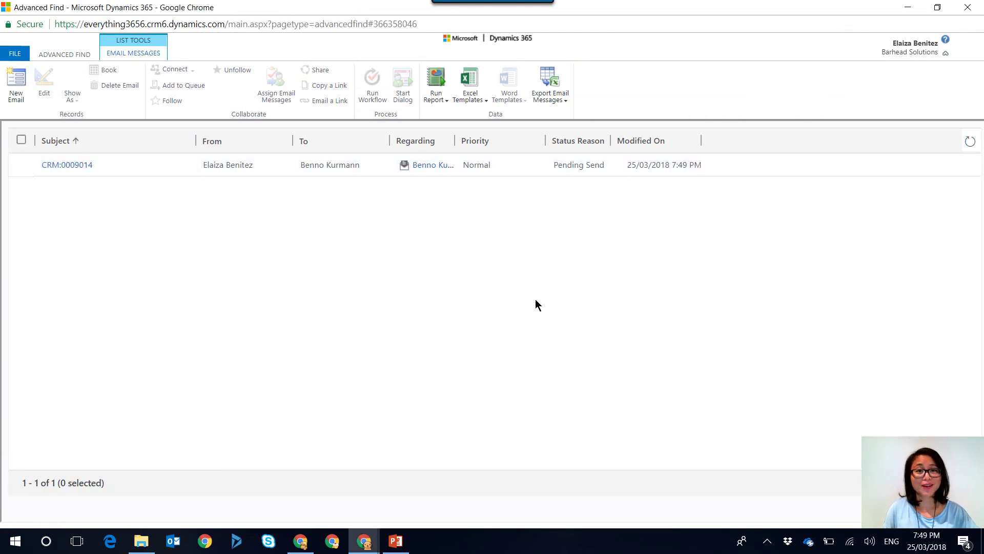
# Open invitation email CRM:0009014 full screen and scroll down to its body text
pyautogui.click(88, 168)
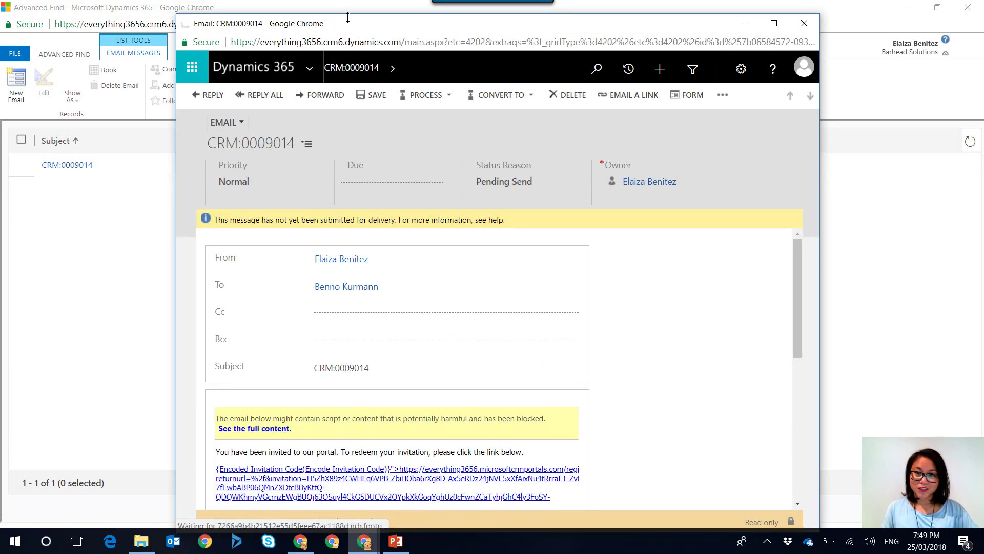
pyautogui.moveTo(345, 23); pyautogui.dragTo(338, 2)
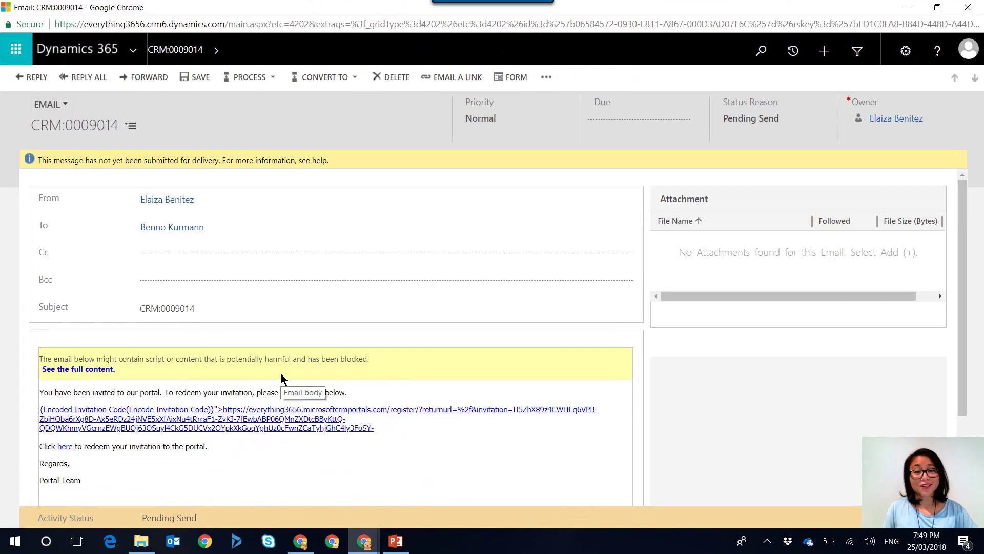
pyautogui.scroll(-2, 281, 379)
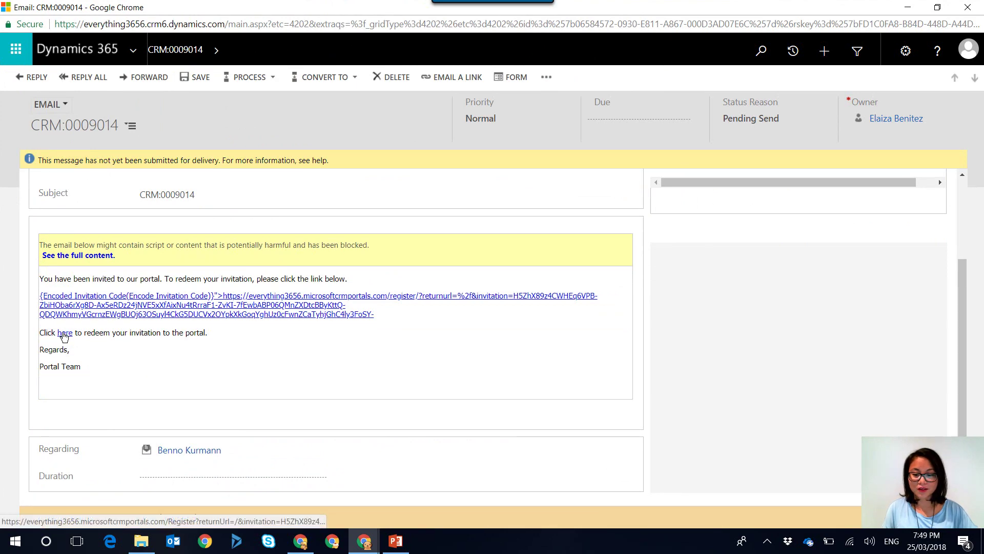
# Follow the email's 'here' link to the portal Register page with the invitation code pre-filled
pyautogui.click(64, 333)
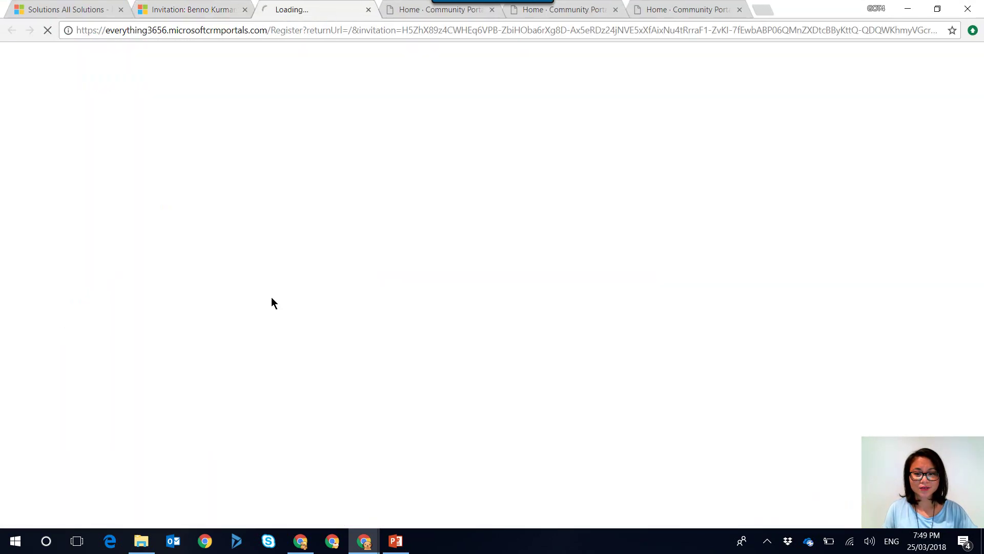